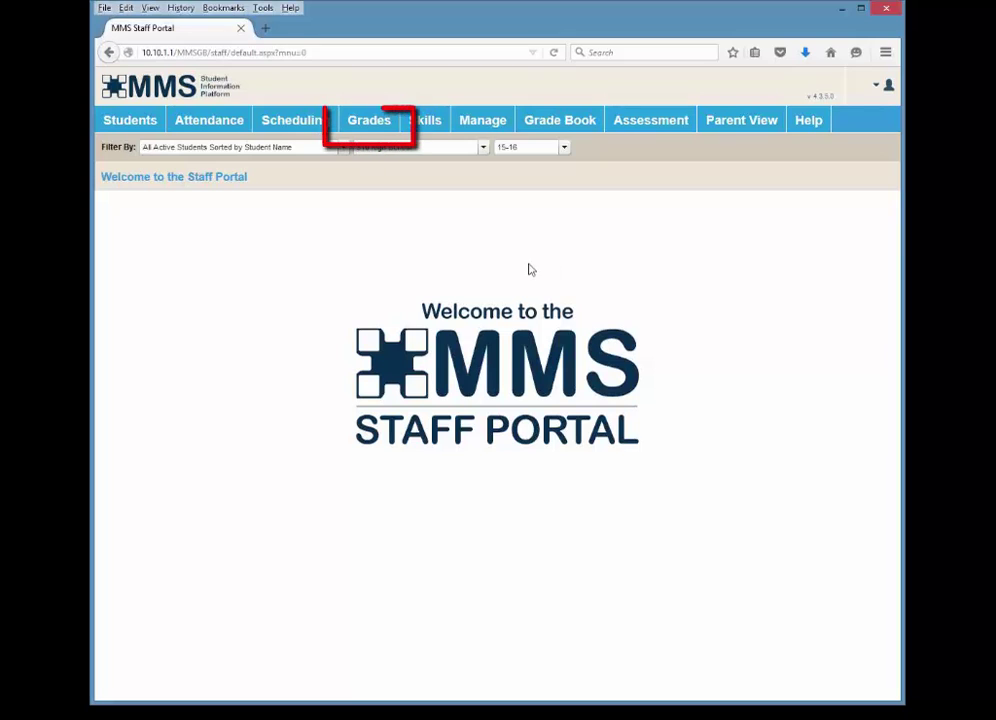
Step: Open Transfer Courses and Grades and recall the saved setting "Final Average and credits" for the grade fields
mouse_move(356, 129)
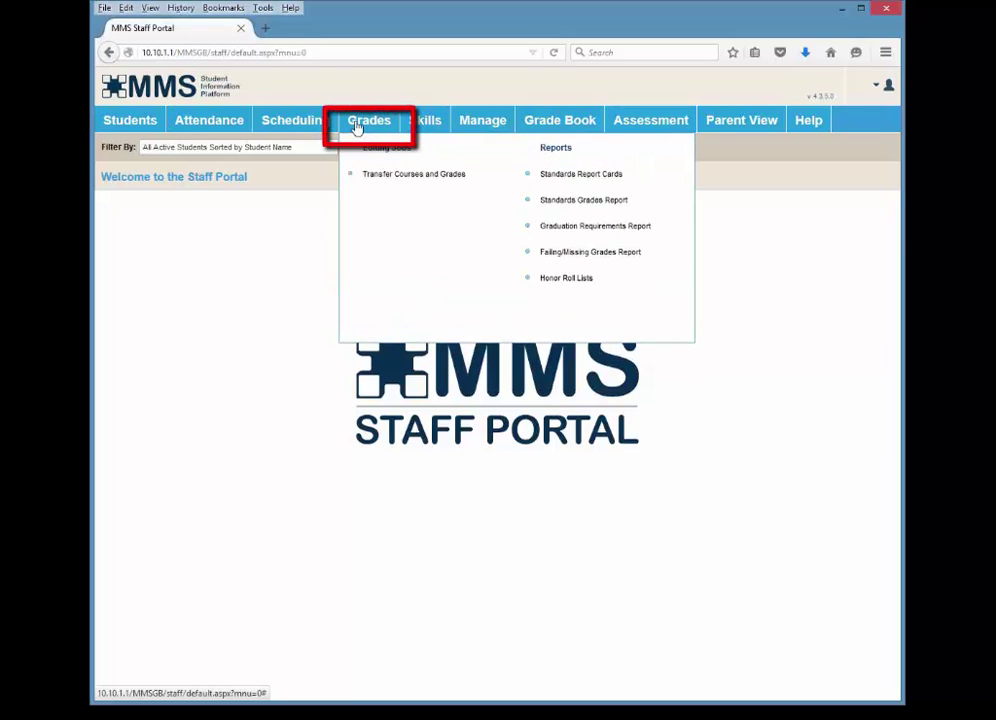
click(380, 180)
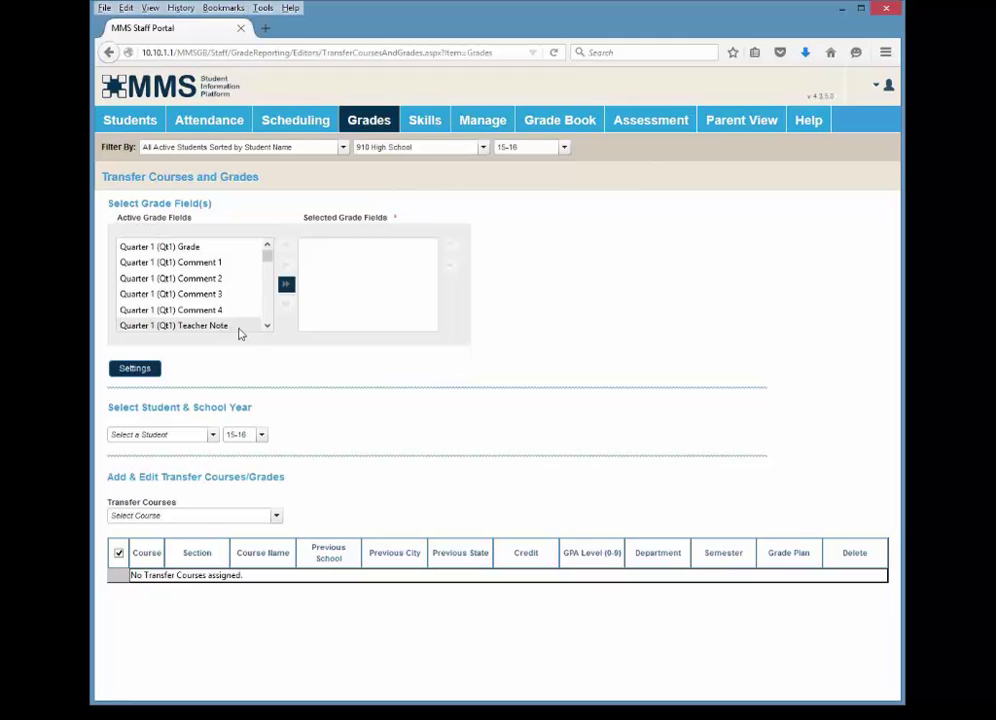
click(140, 369)
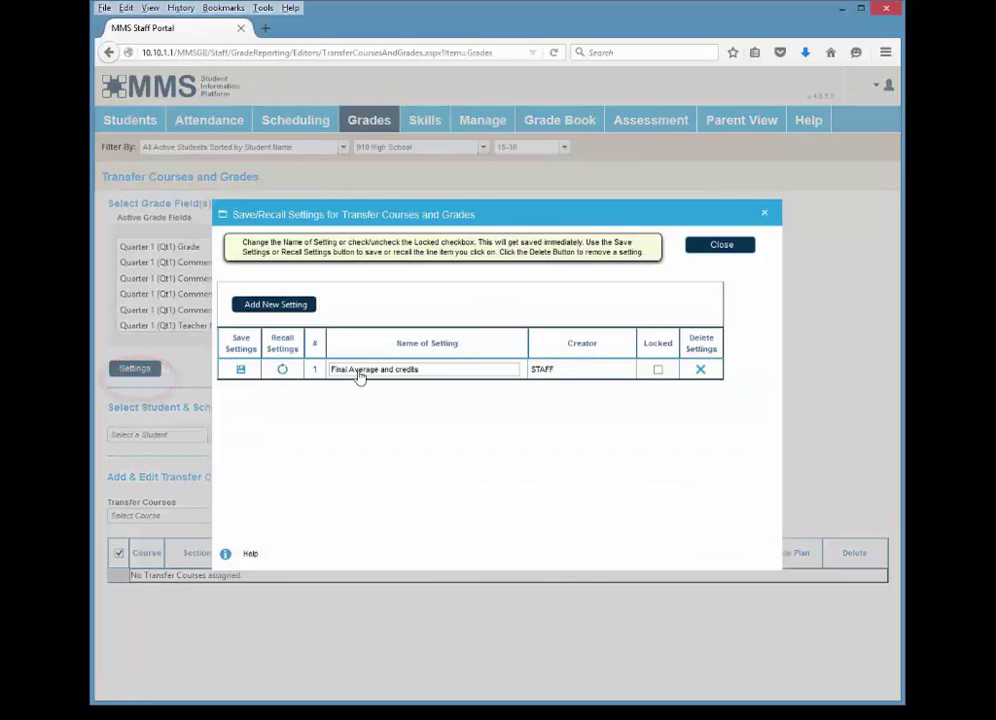
click(282, 371)
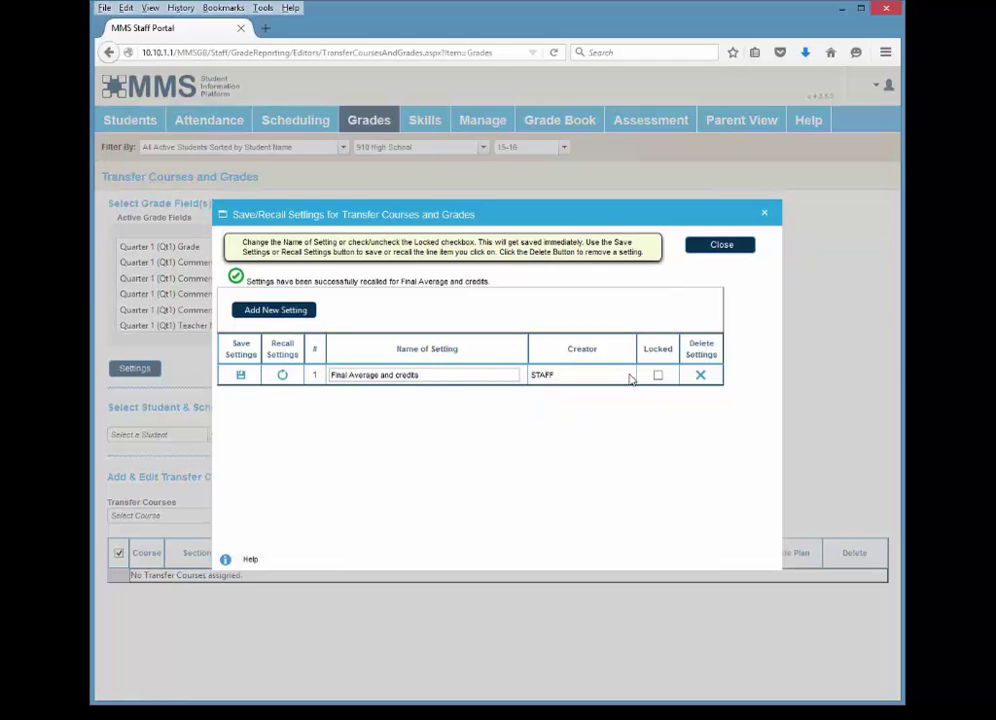
click(716, 260)
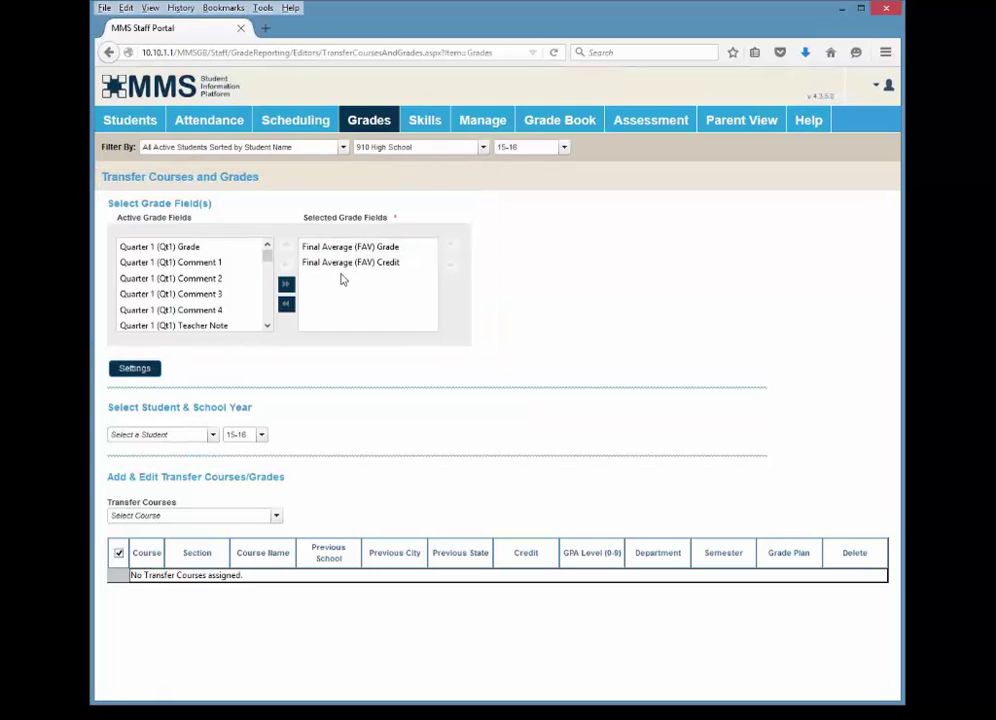
Step: Select the first student in the student list for school year 15-16 and check the student's profile
click(213, 436)
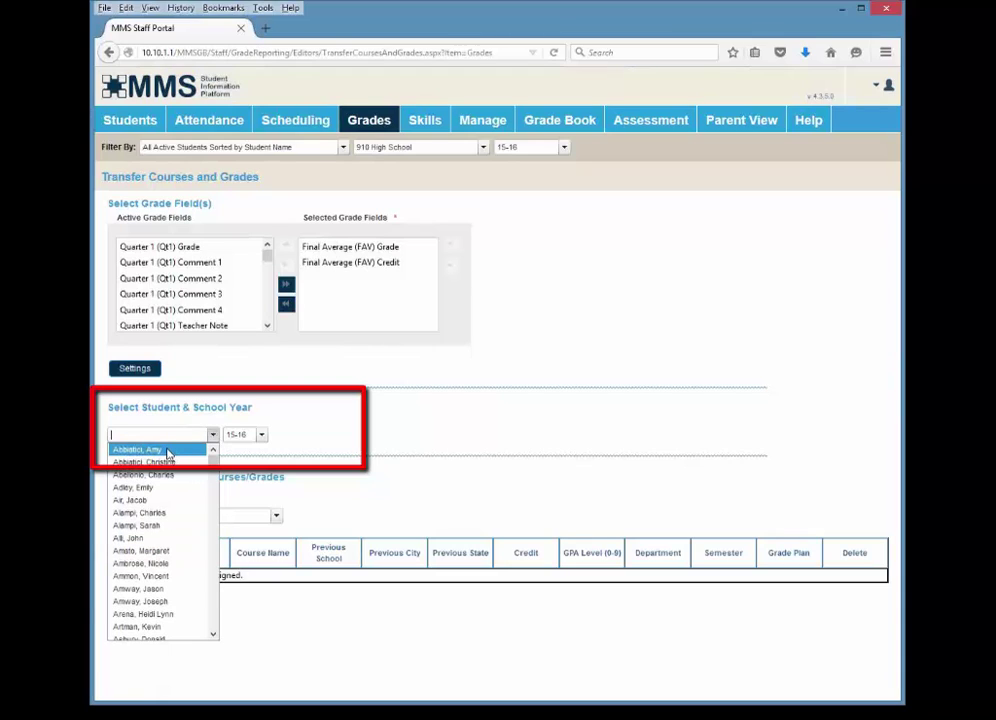
click(168, 451)
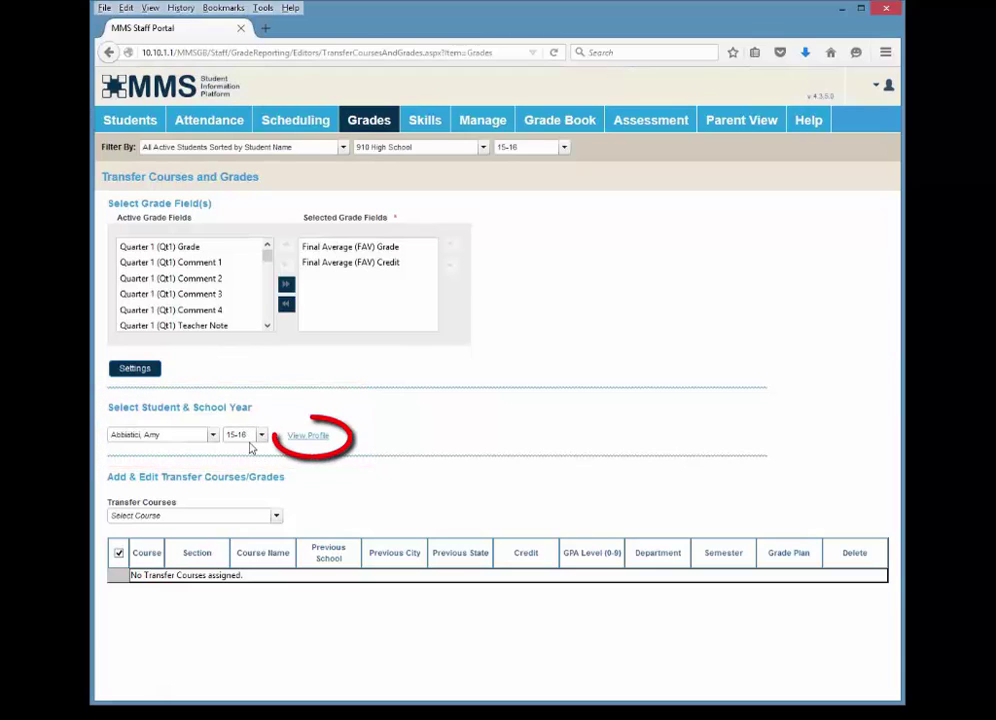
click(315, 438)
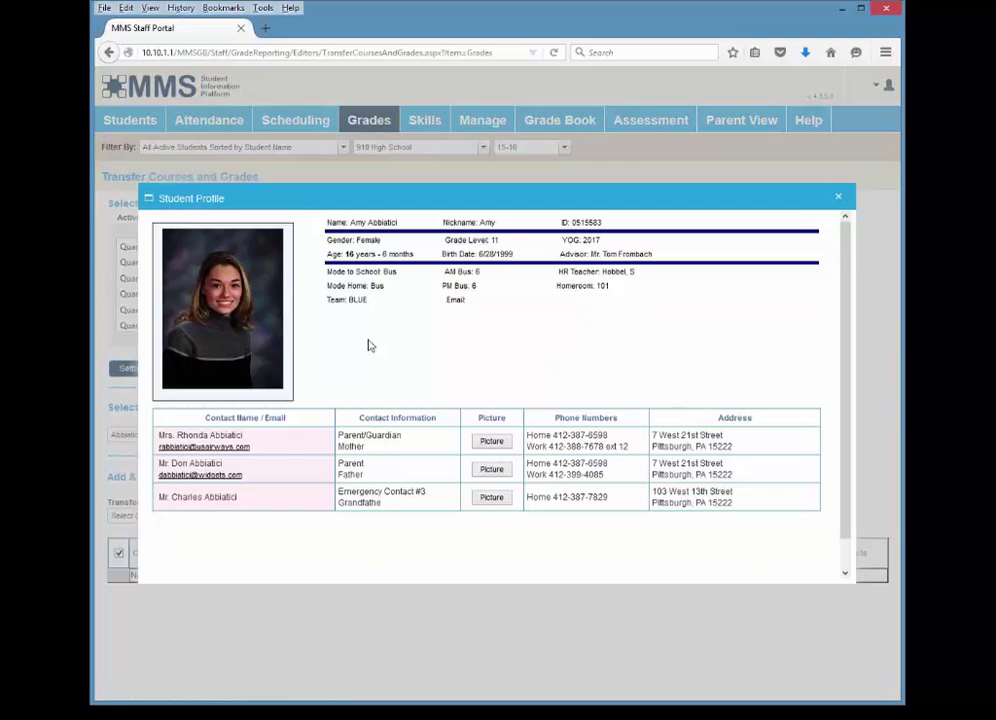
click(843, 198)
Step: Add a transfer course for the selected student and name it Personal Math
click(167, 517)
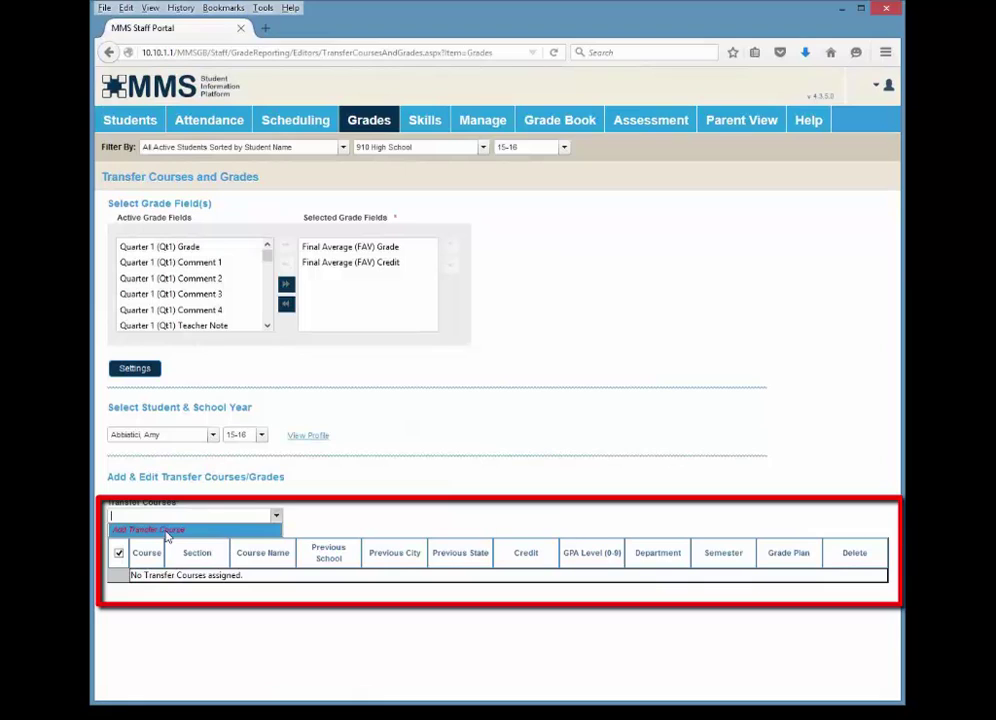
click(166, 531)
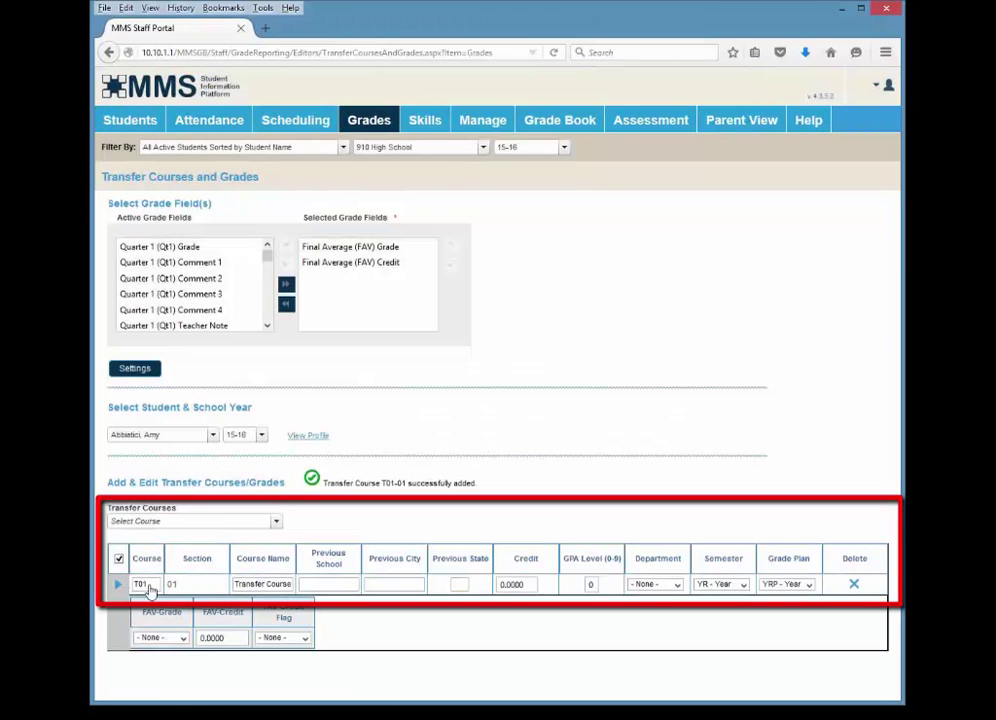
click(233, 590)
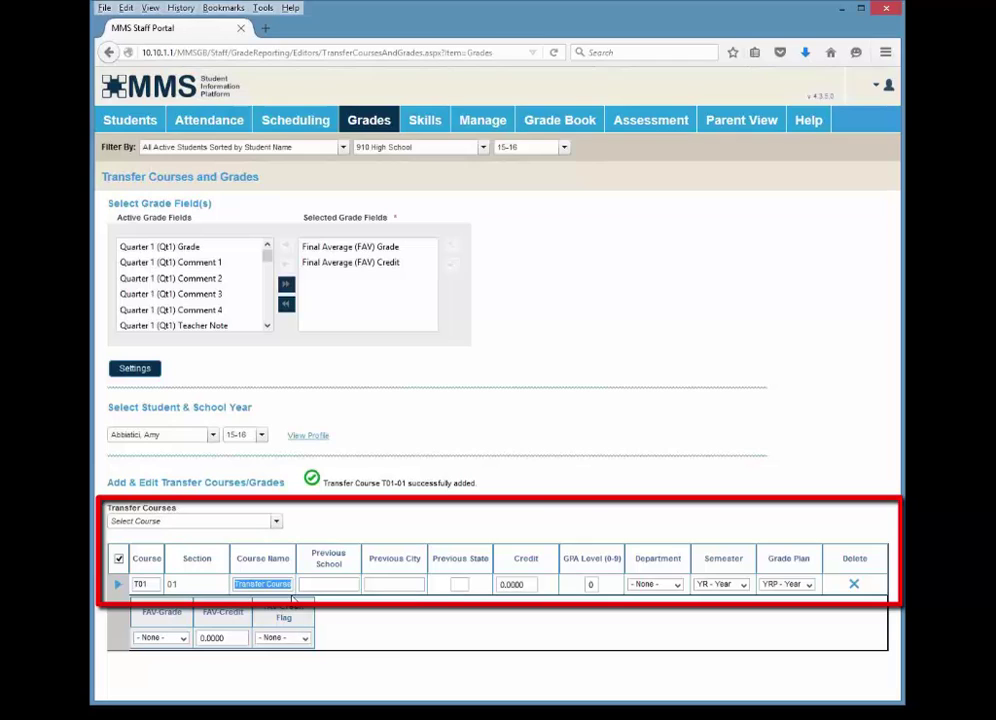
text(Business Math)
double_click(253, 586)
text(Personal)
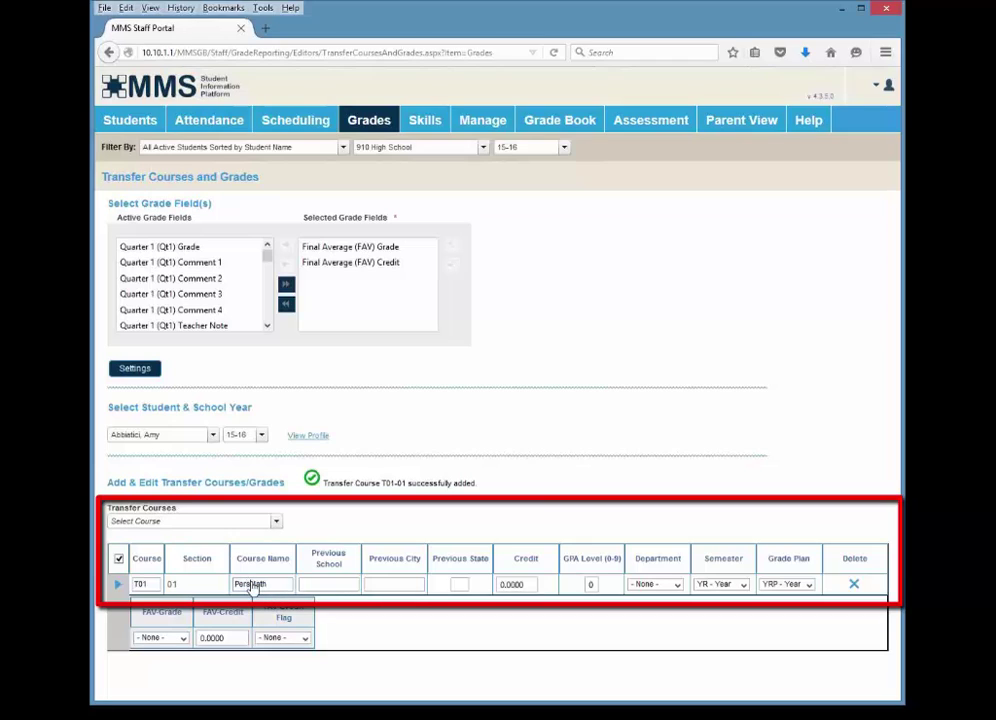
Step: Enter Irving College as the previous school for the Personal Math course
click(322, 589)
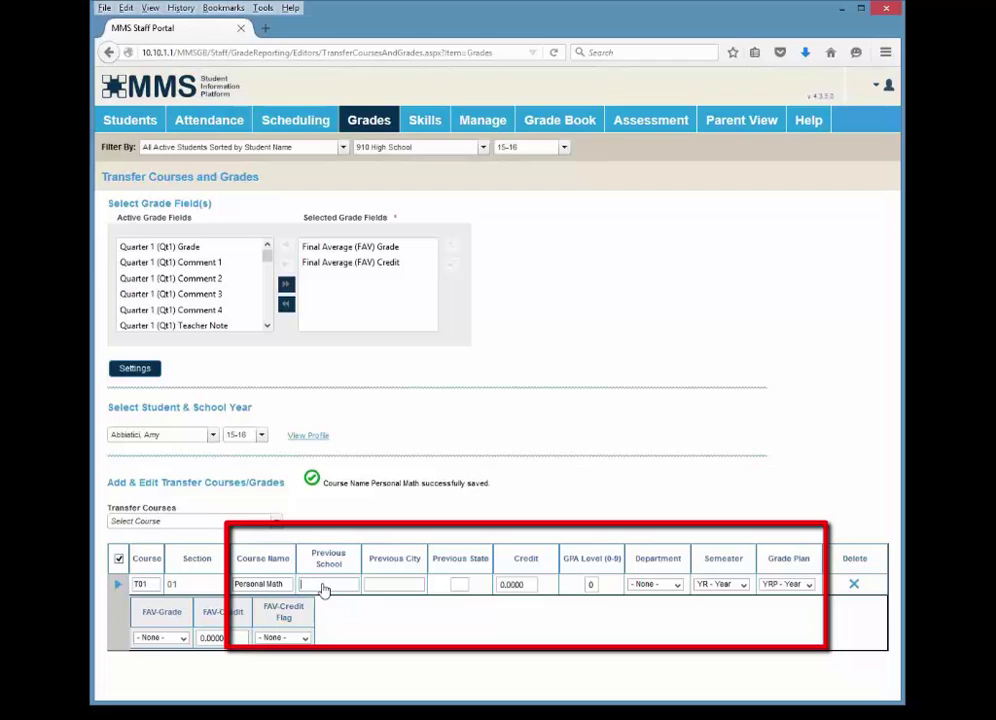
text(G W H)
text(rving Colle)
click(312, 589)
key(BackSpace)
drag(315, 588, 297, 586)
key(BackSpace)
key(Tab)
Step: Set the Personal Math course's previous city to New York and previous state to NY
text(New Yro)
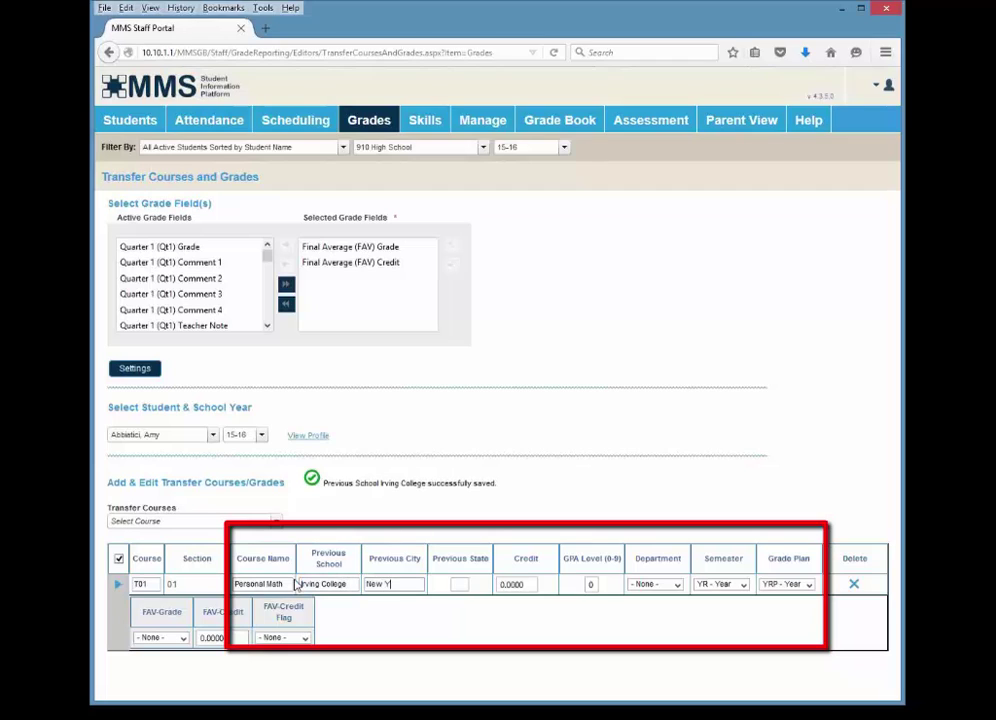
key(BackSpace)
key(BackSpace)
text(ork)
key(Tab)
text(NY)
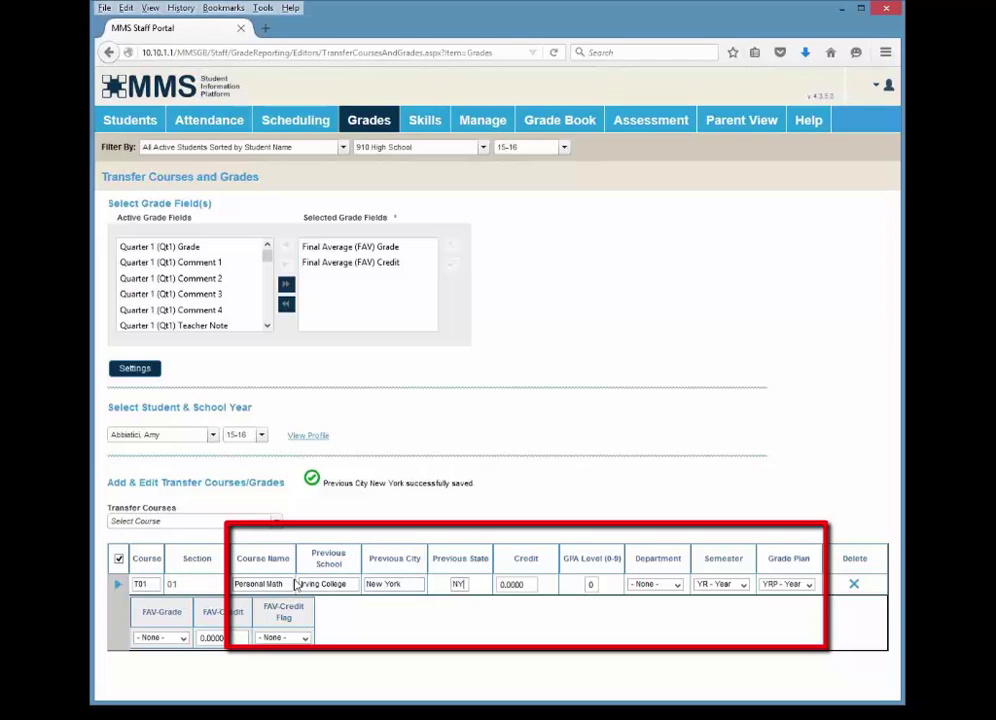
key(Tab)
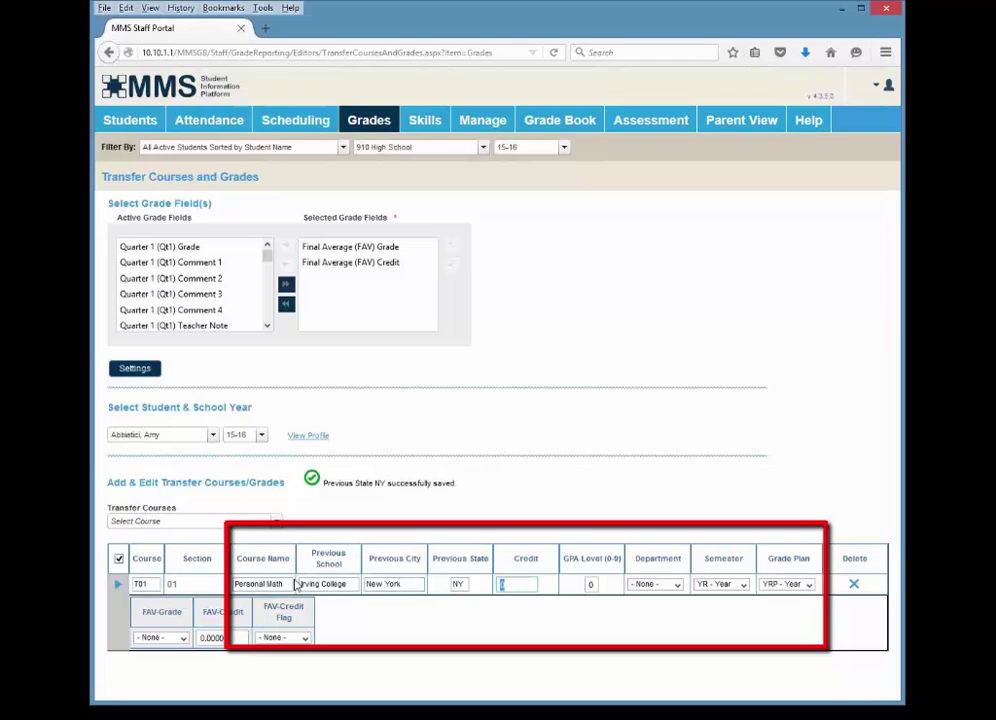
Step: Set the Personal Math course's credit to .5 and its department to 04 - Mathematics
text(.5)
key(Tab)
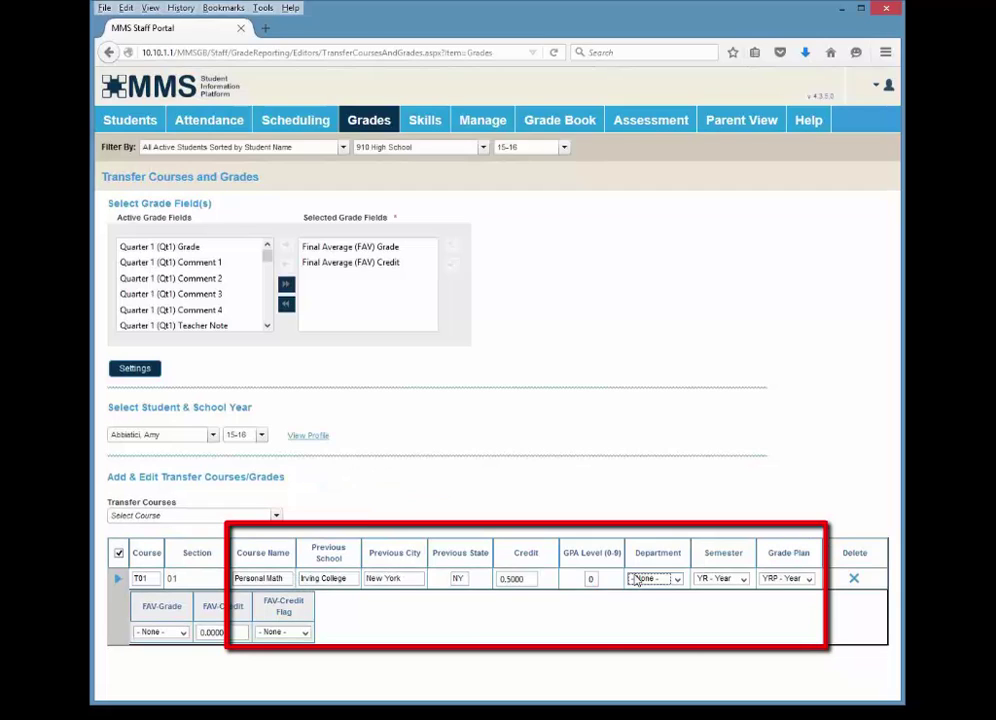
click(678, 580)
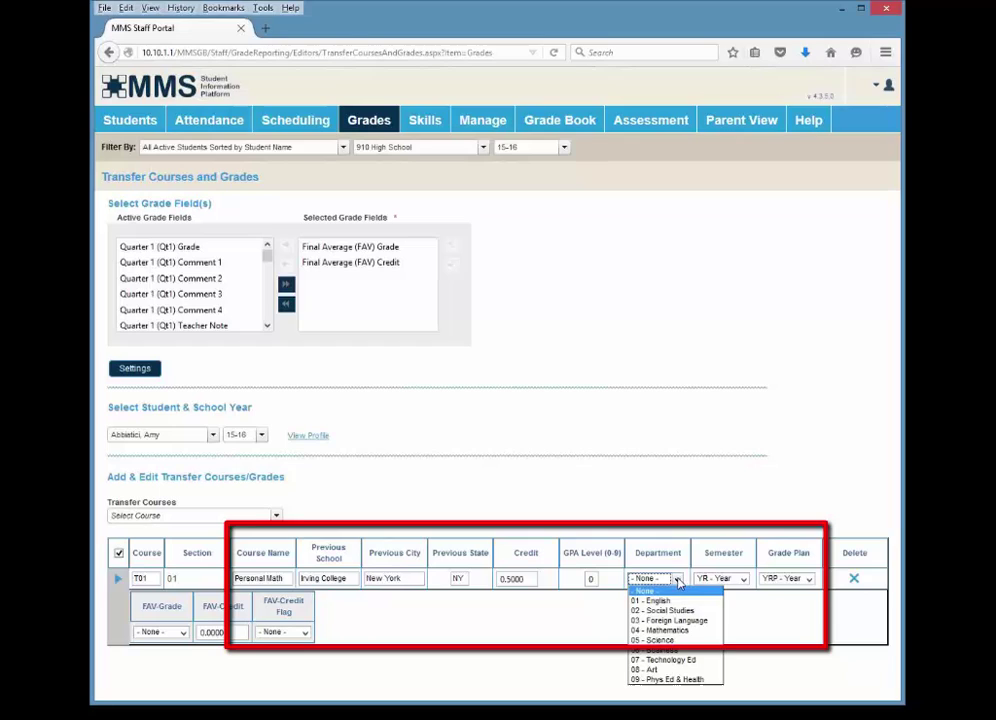
click(679, 630)
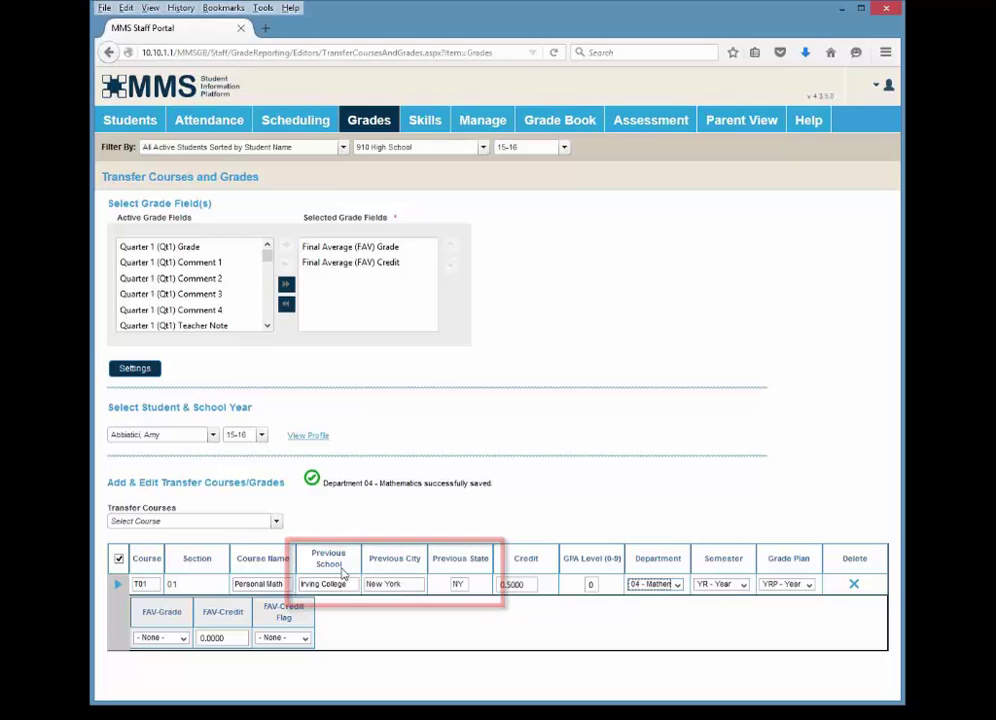
Step: Set the Personal Math course's semester to S1 - Semester 1 and its grade plan to TRF - Transfer - FAV only
click(742, 586)
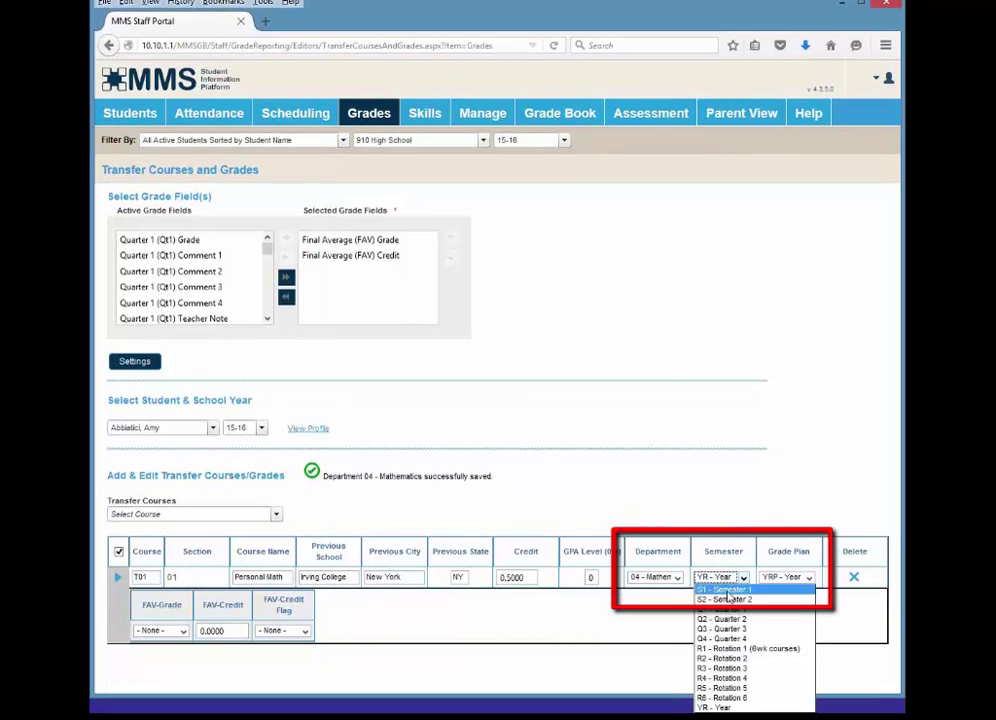
click(724, 590)
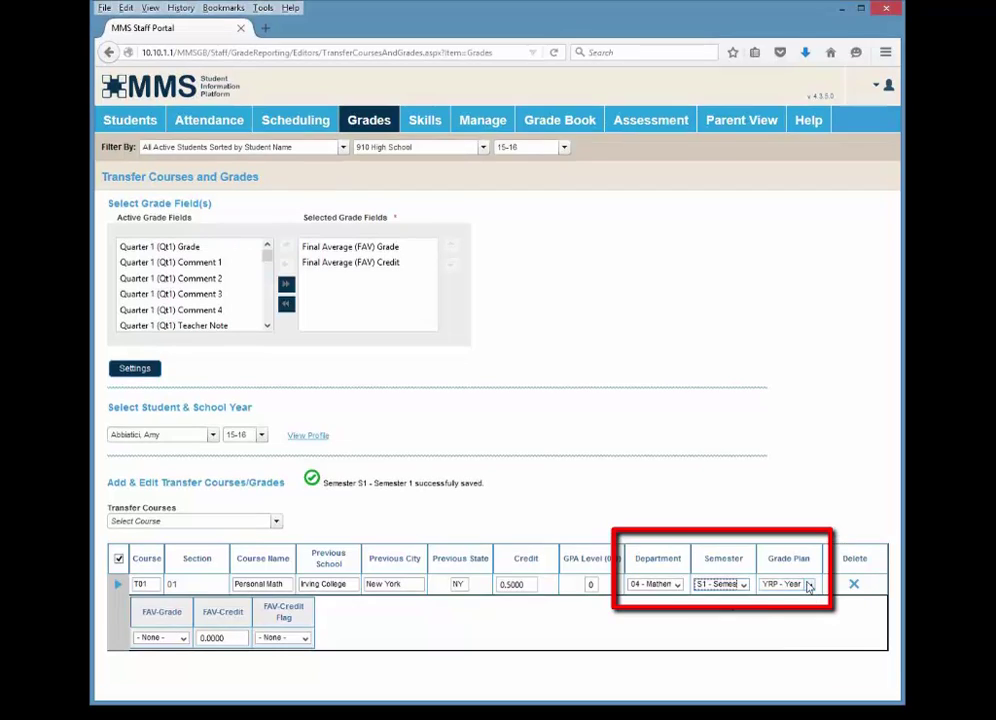
click(808, 577)
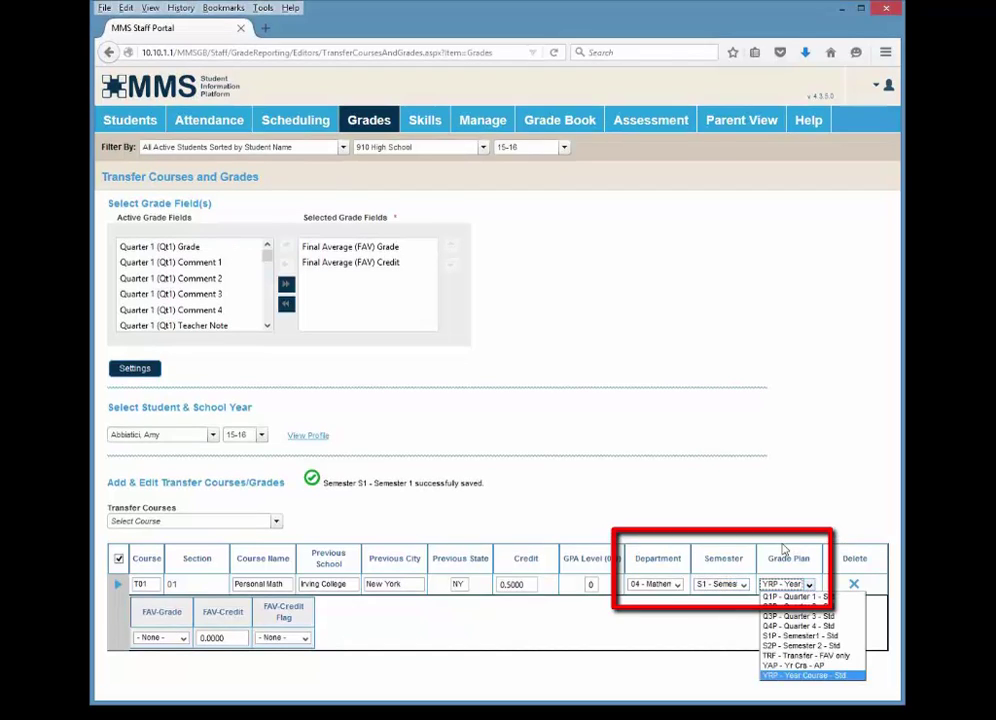
click(851, 657)
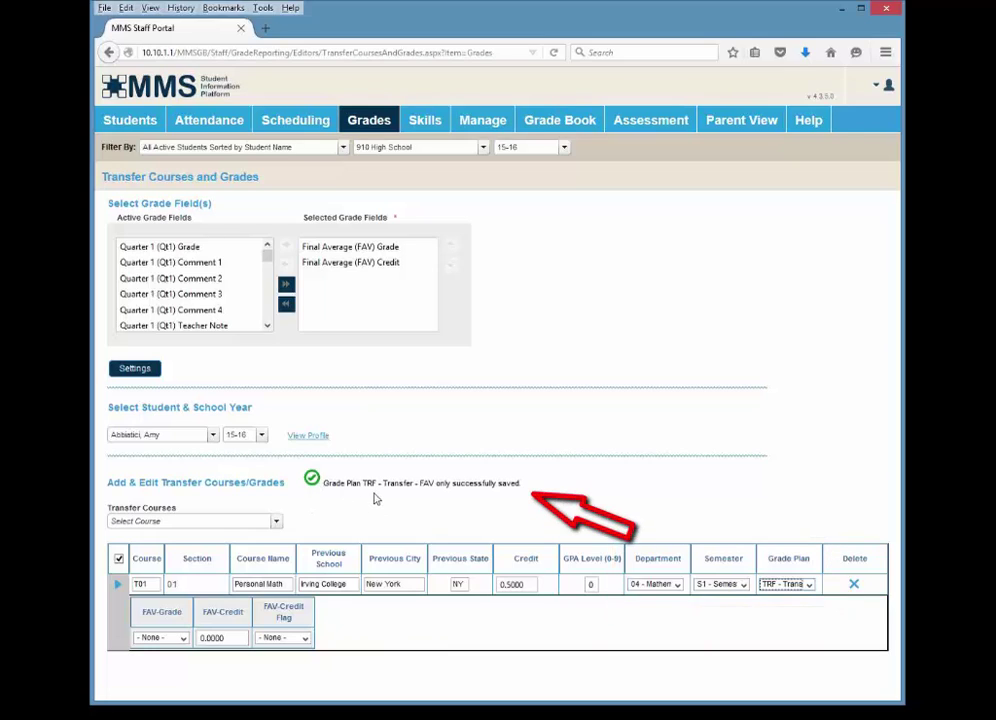
Step: Give the Personal Math course a FAV-Grade of 90 and set its FAV-Credit Flag to C - Computed
click(182, 639)
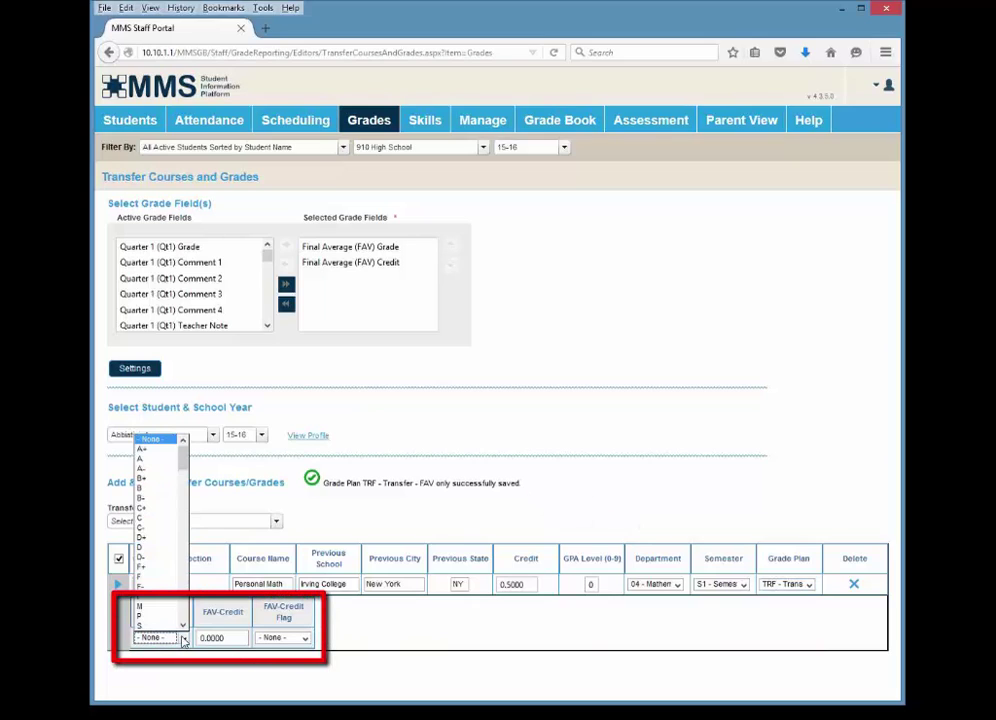
drag(182, 462, 182, 494)
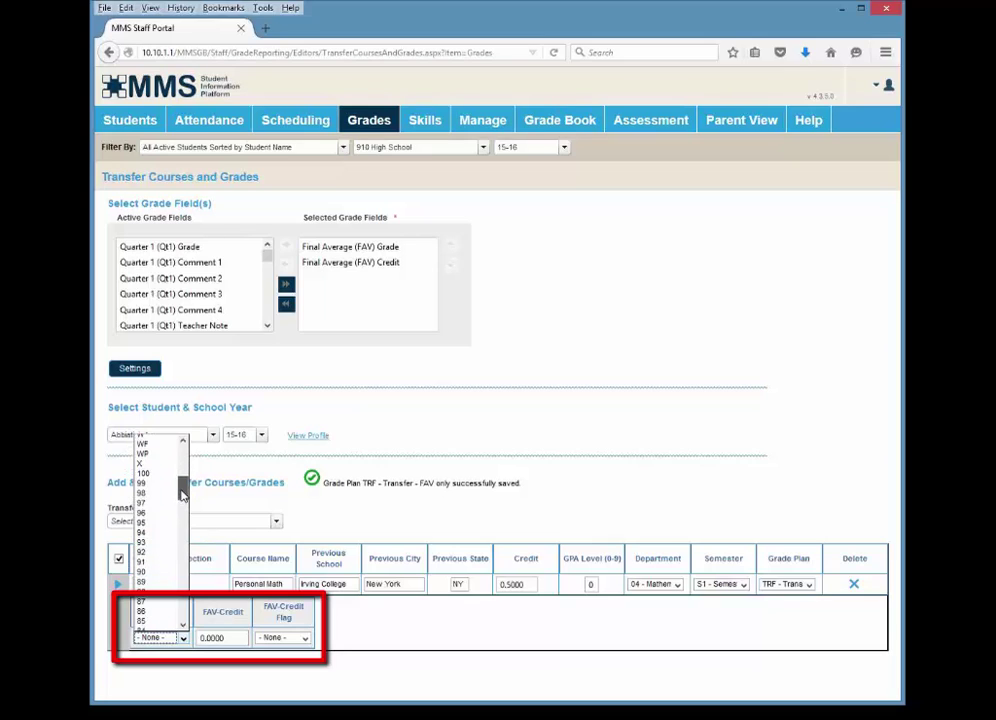
click(152, 572)
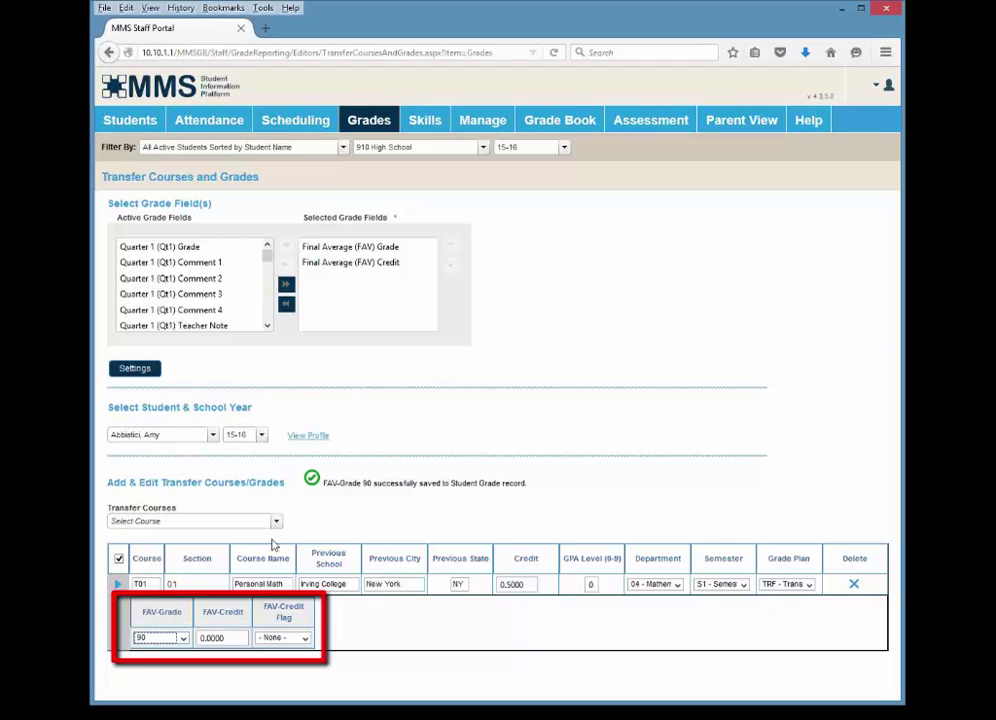
click(304, 637)
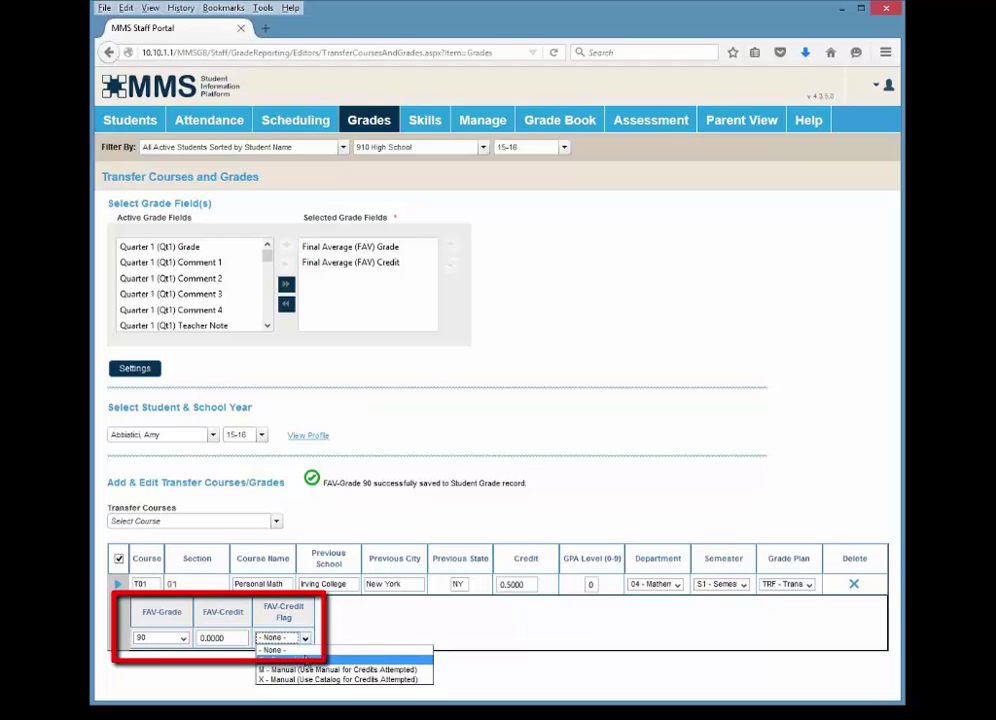
click(300, 659)
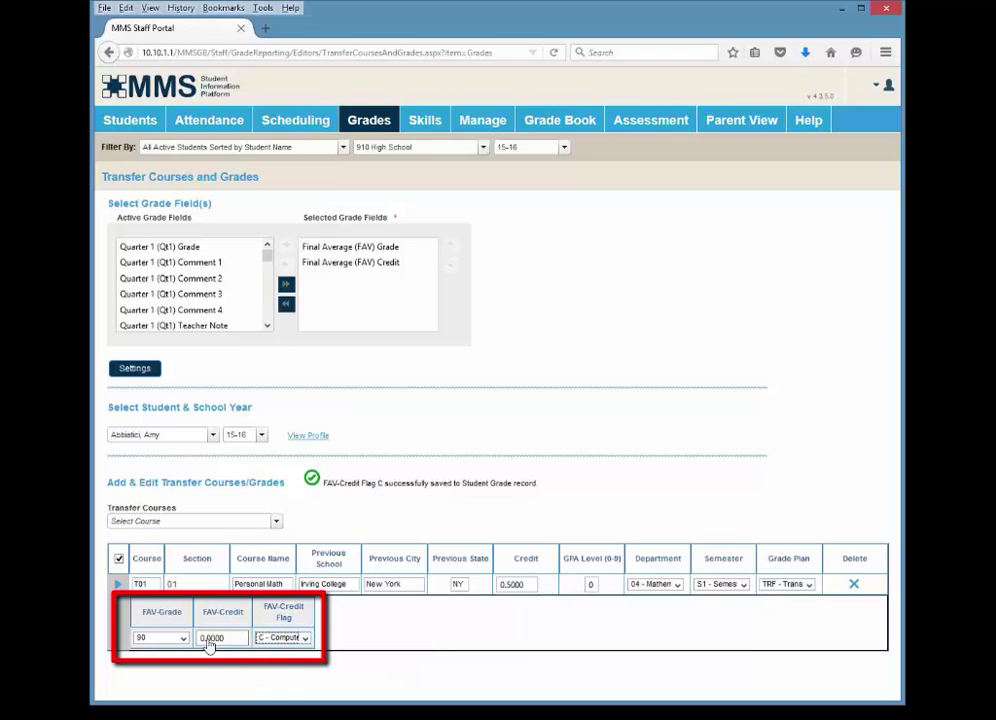
Step: Set the Personal Math course's FAV-Credit to 0.5 and review the available FAV-Credit Flag options
double_click(212, 638)
key(BackSpace)
text(0.5)
key(Tab)
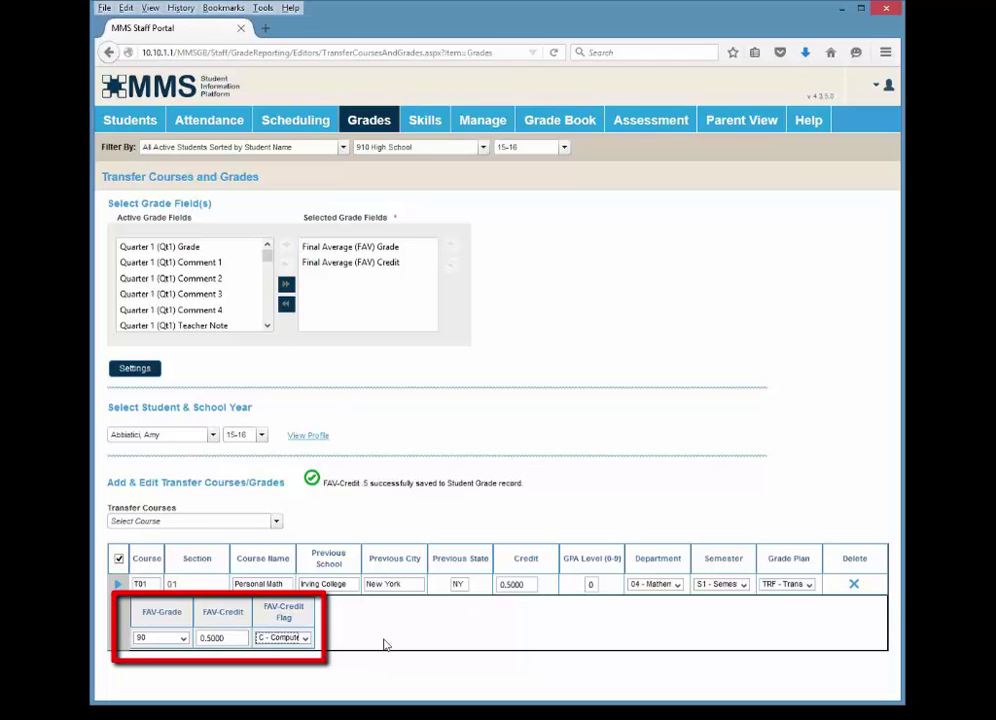
click(304, 638)
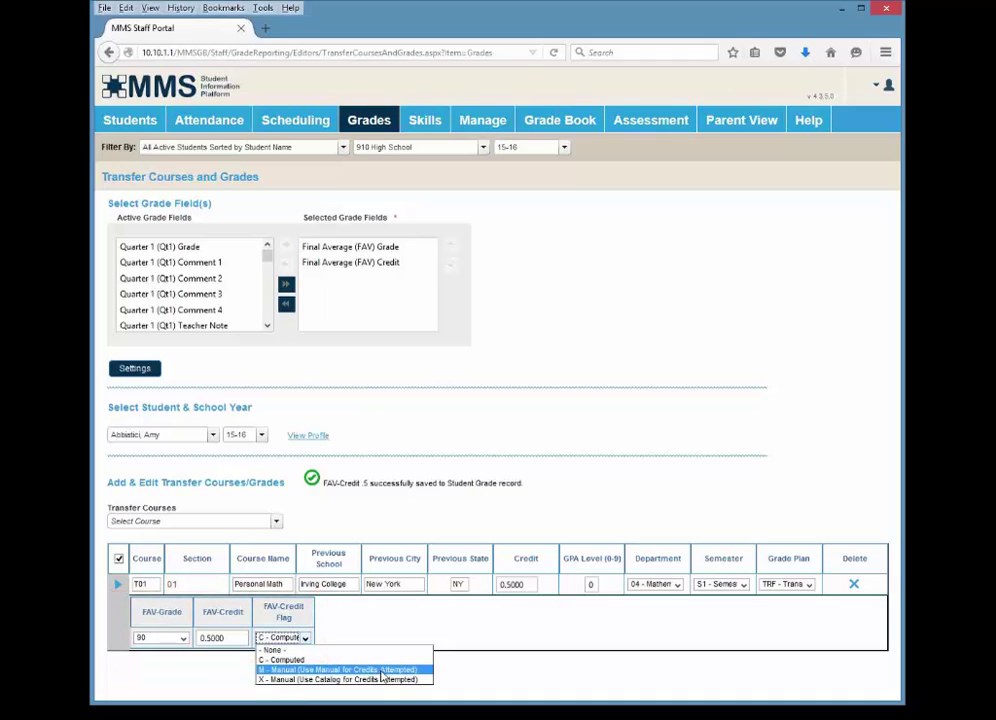
click(328, 511)
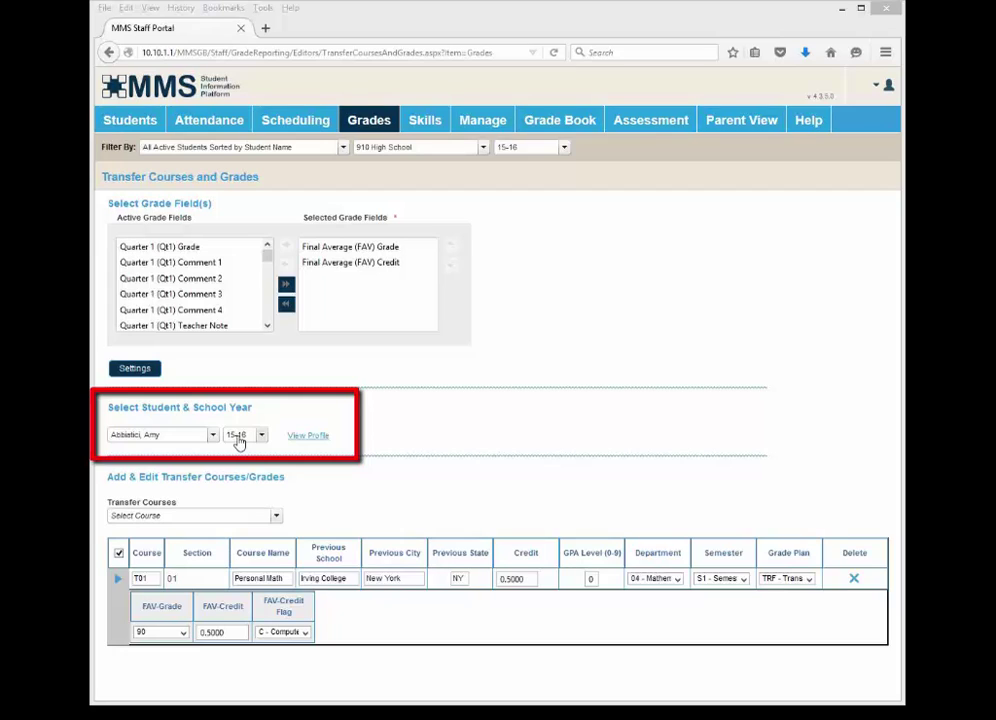
Step: Change the student's school year to 12-13 and add a new transfer course for that year
click(239, 436)
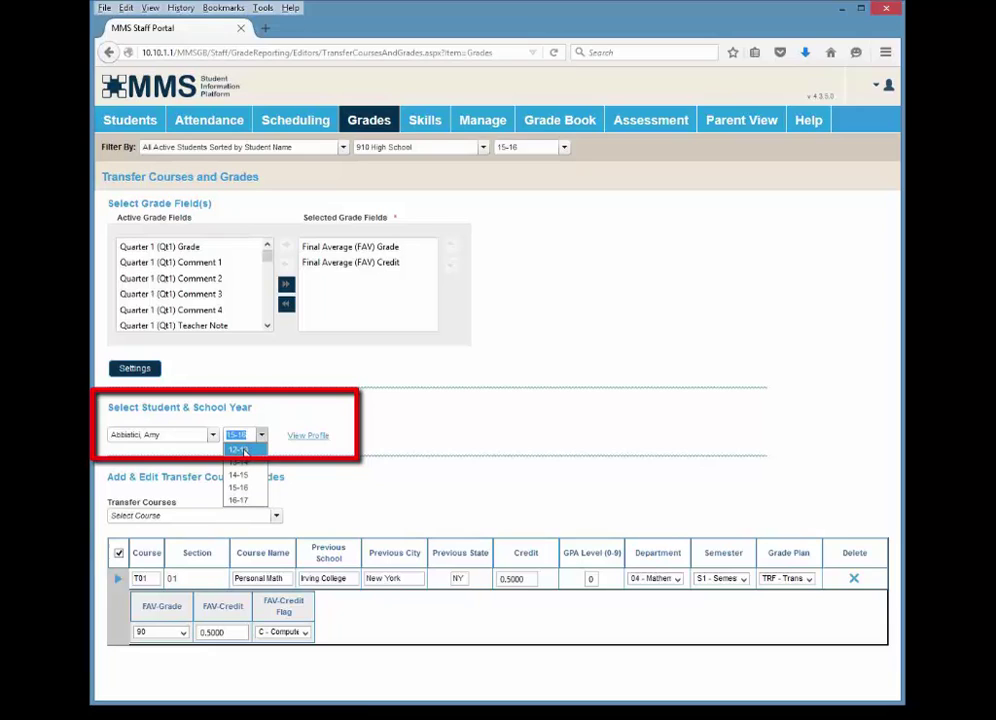
click(243, 451)
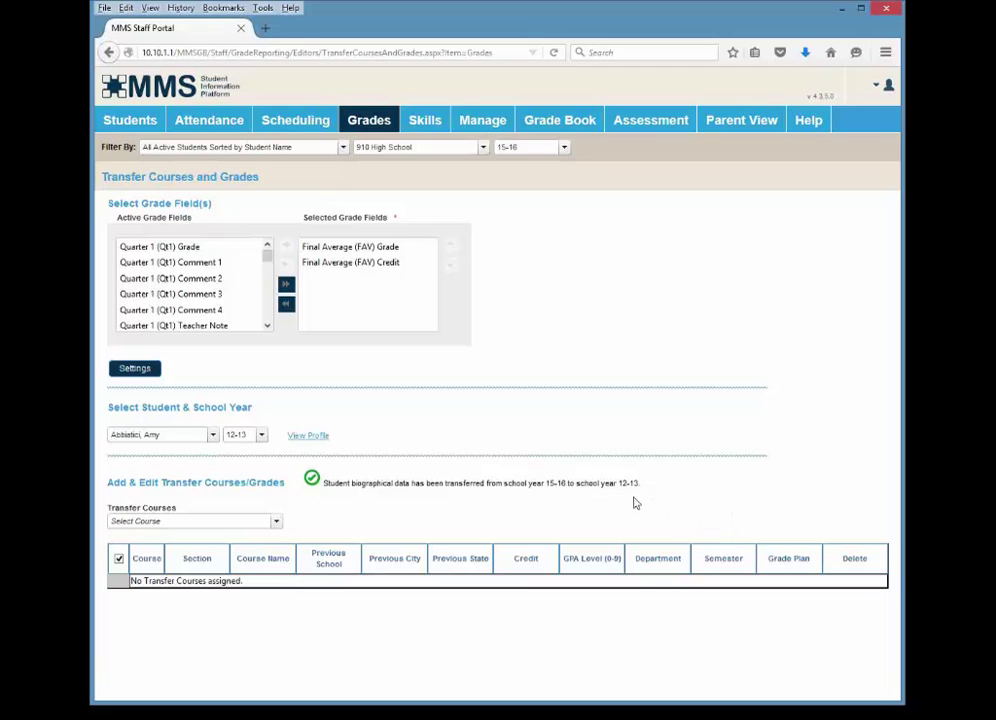
click(219, 525)
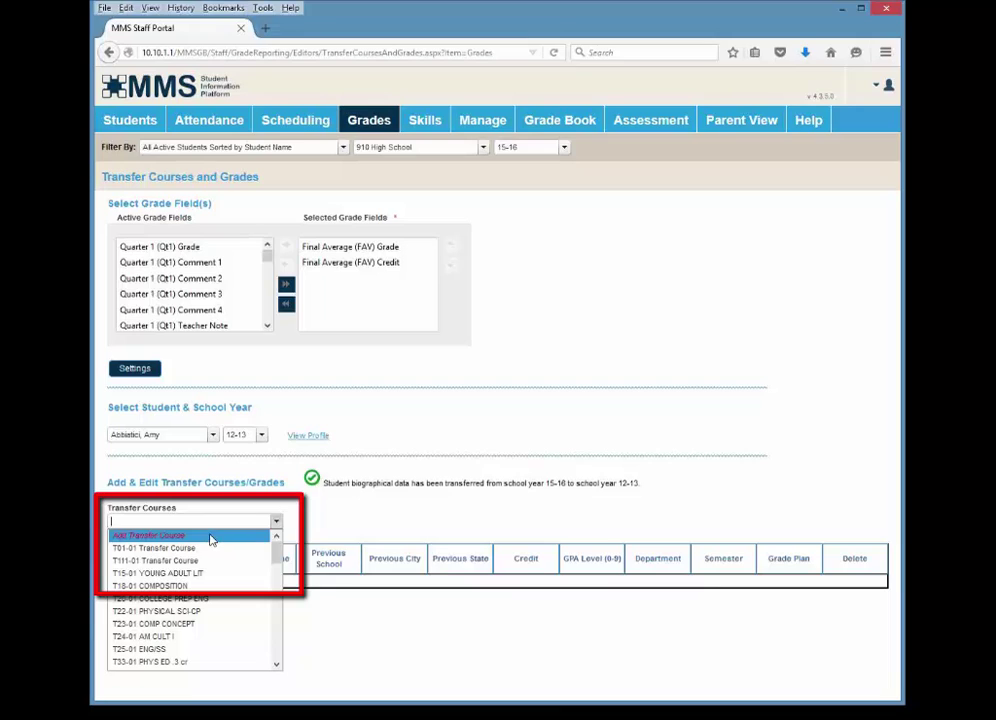
click(211, 538)
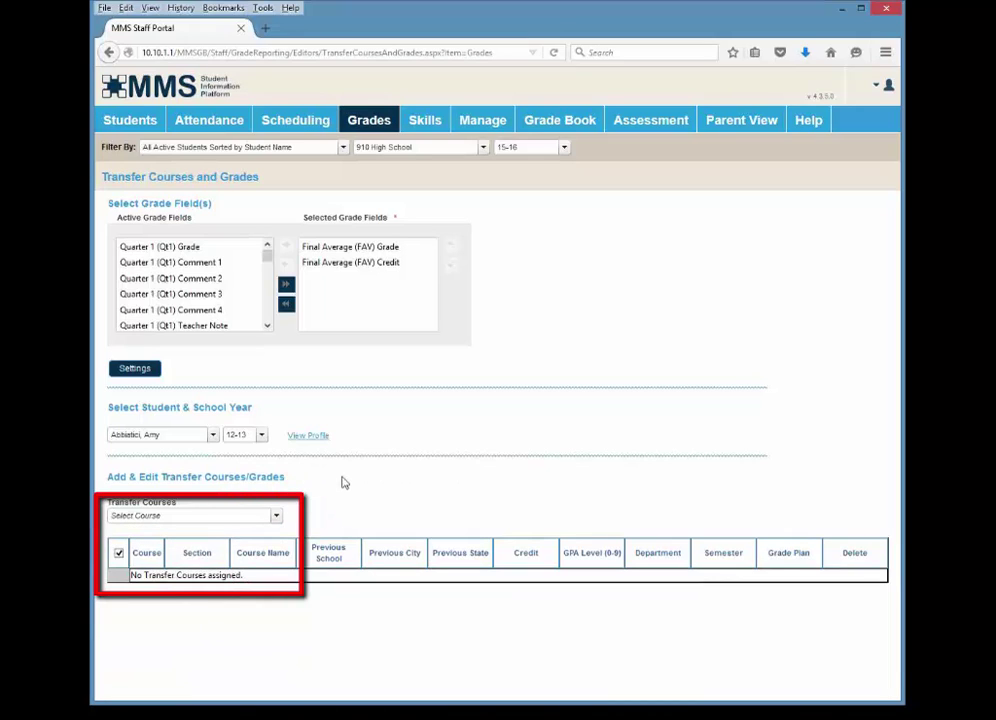
Step: Try to add a new transfer course to the student's record for the 12-13 school year
click(275, 517)
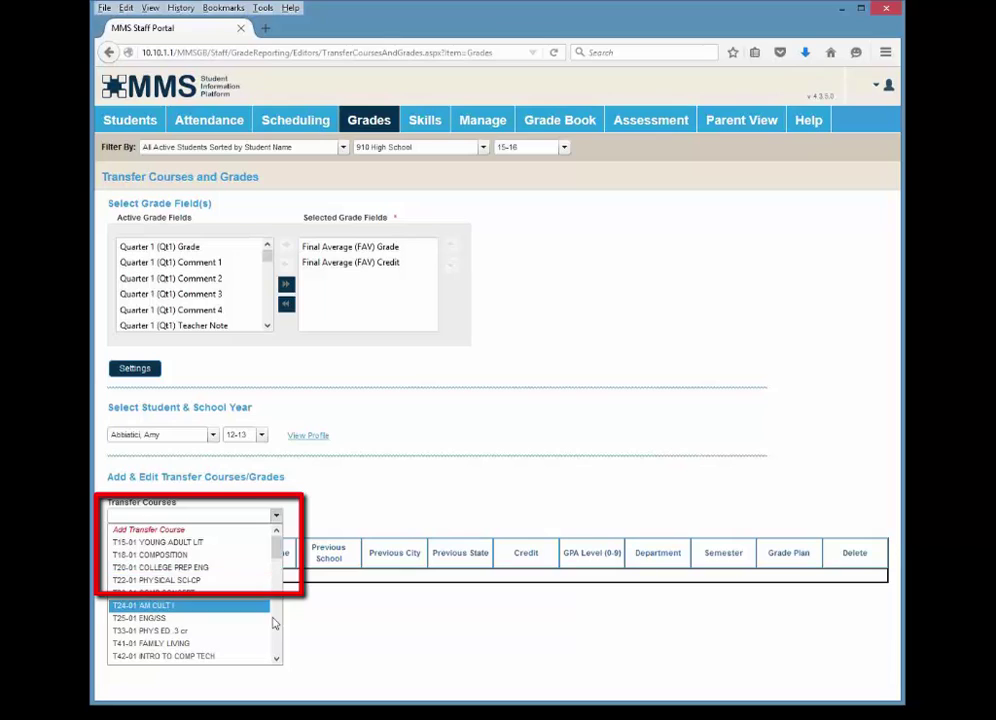
click(208, 536)
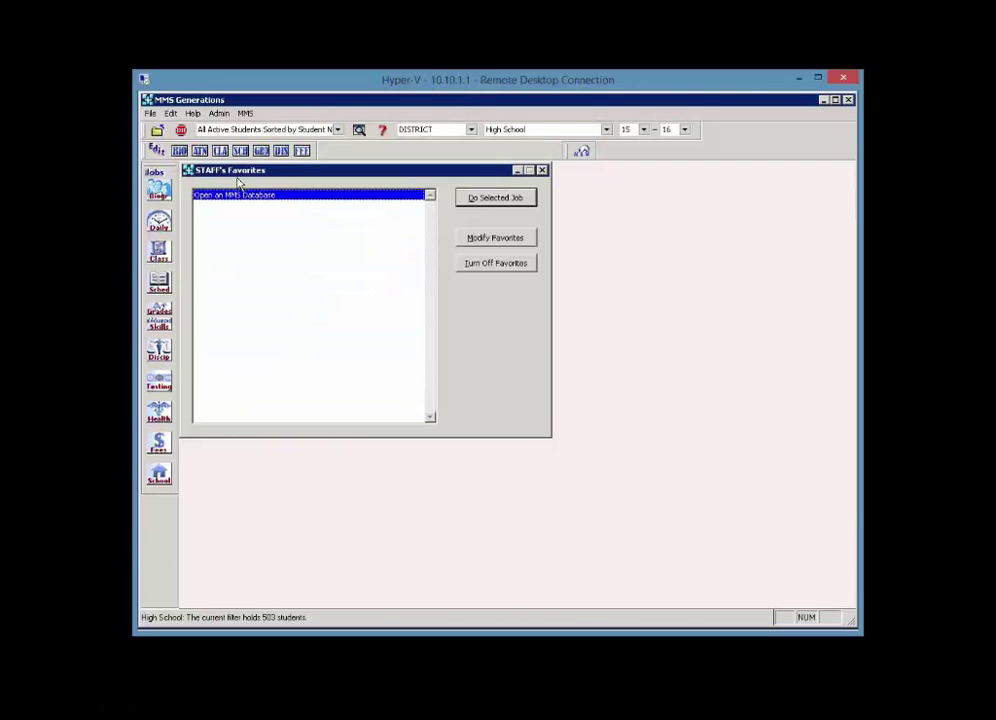
Step: Switch to MMS Generations and set its working school year to 12-13
click(622, 131)
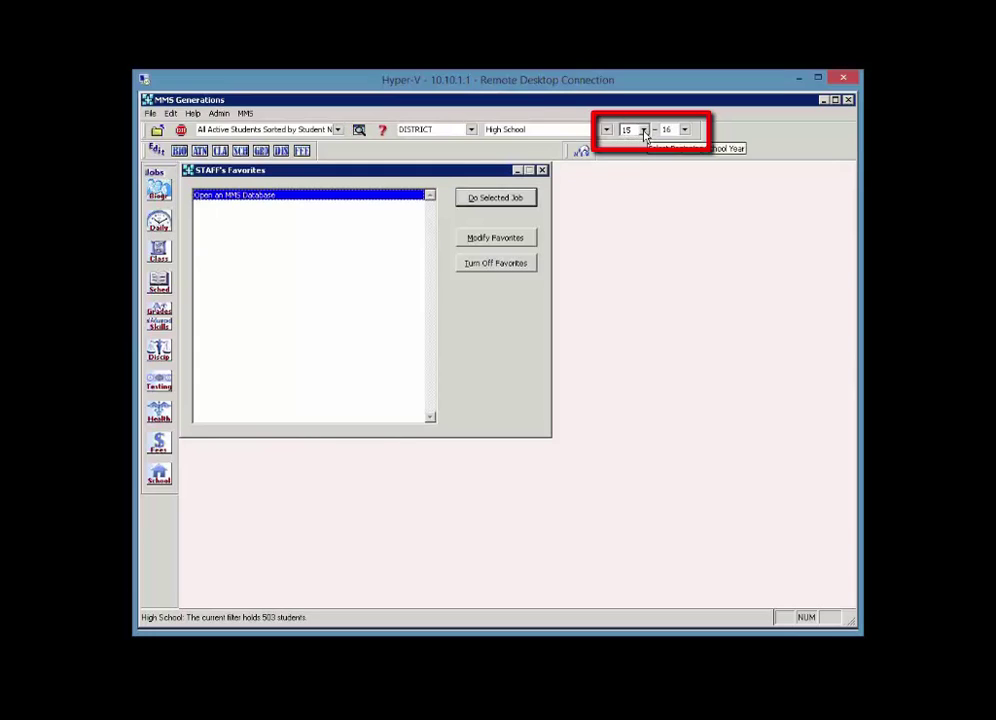
click(644, 131)
scroll(642, 142, up, 3)
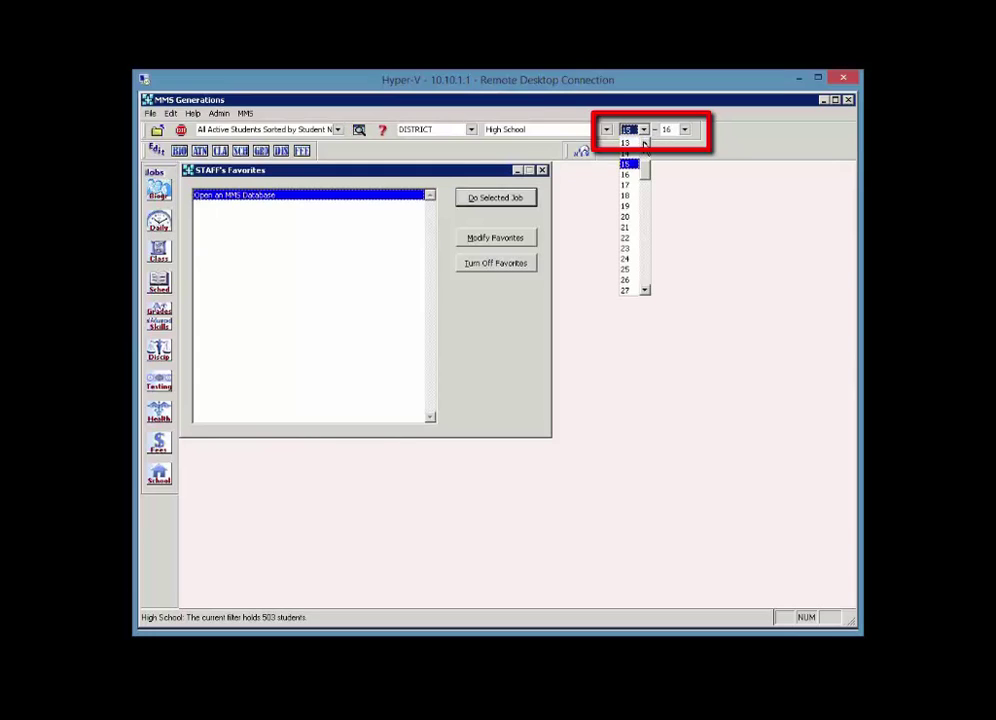
click(629, 145)
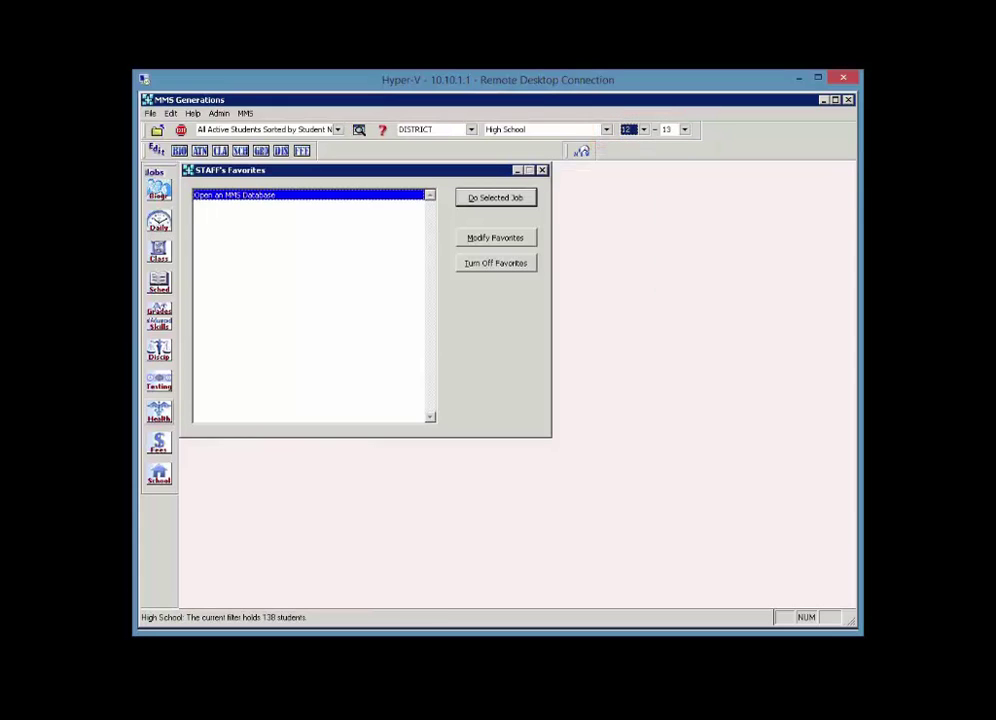
Step: Assign the TRF (Transfer - FAV only) grade plan to the Year term in the scheduling term definitions and close the editor
click(158, 476)
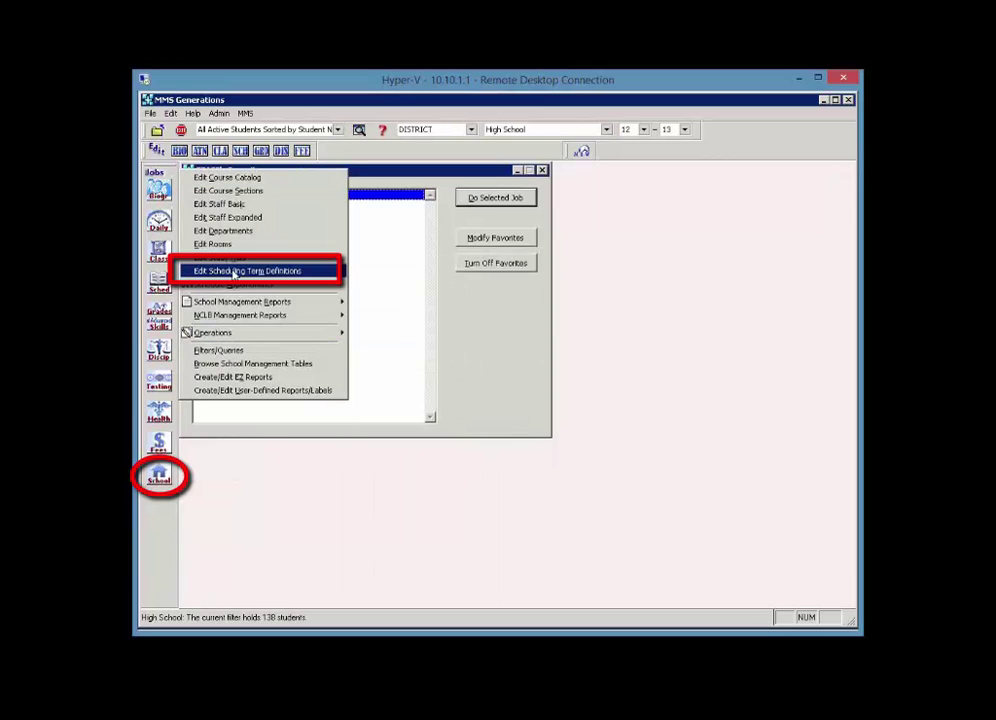
click(235, 272)
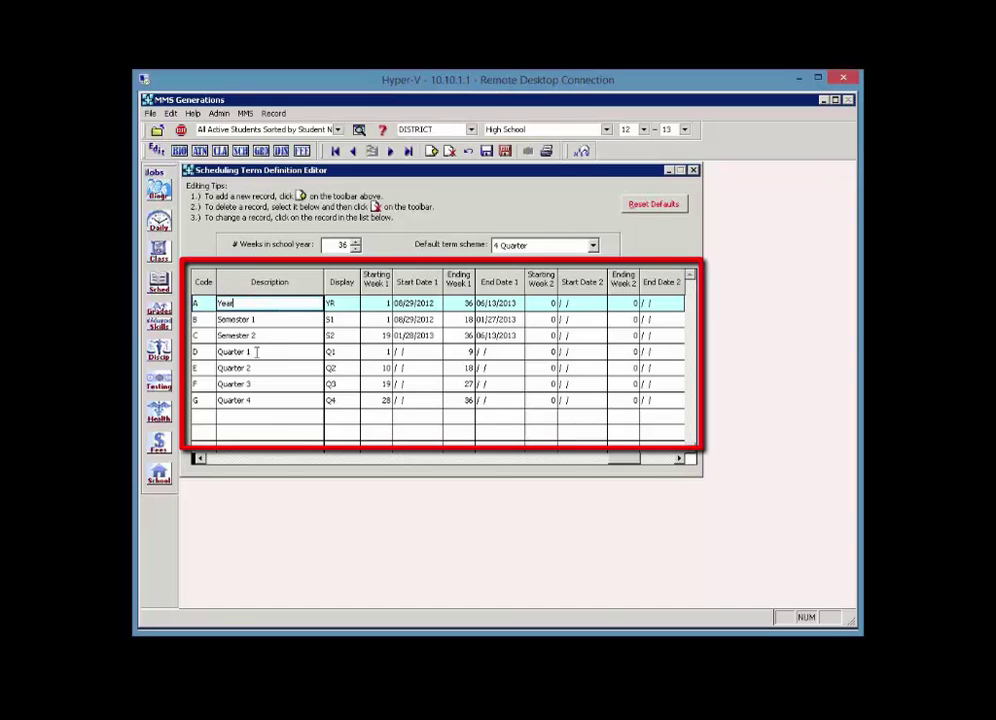
click(665, 462)
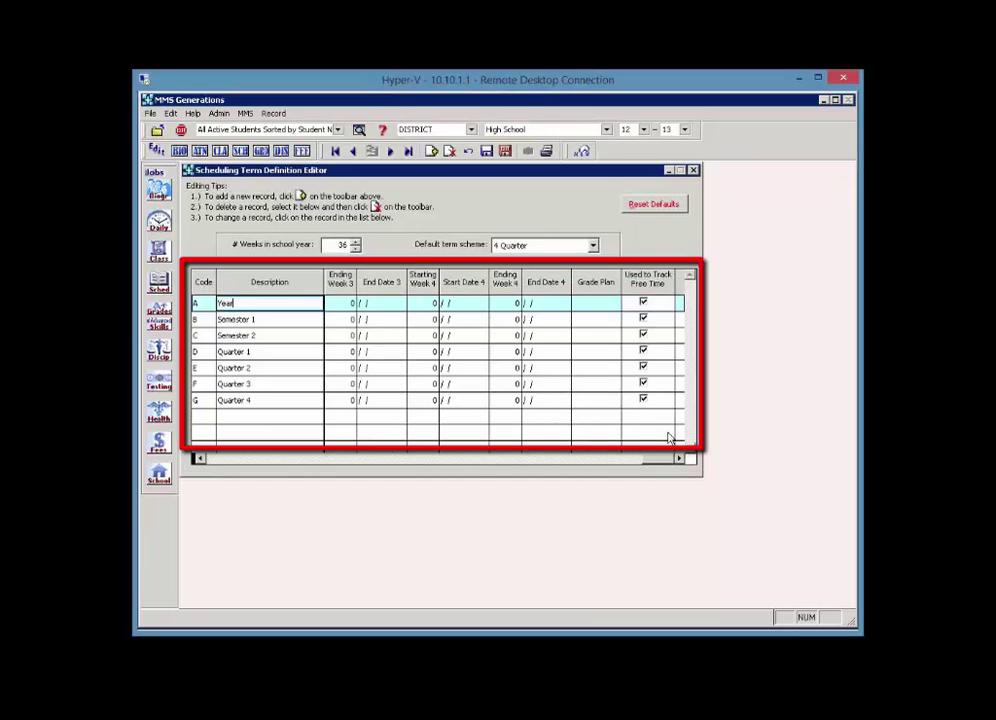
click(598, 303)
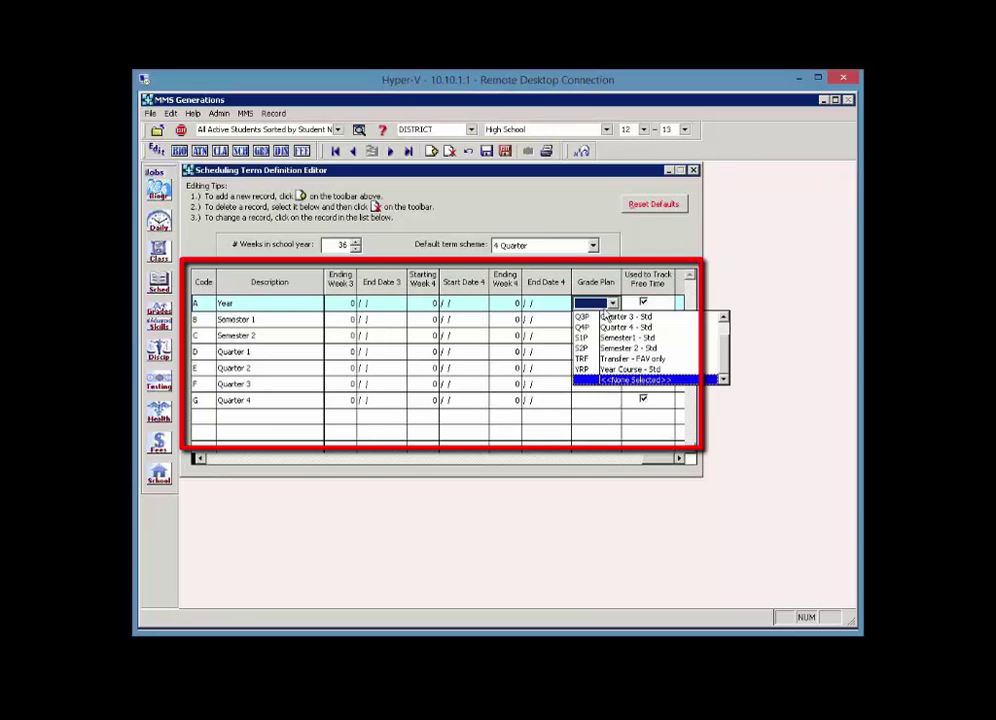
click(606, 362)
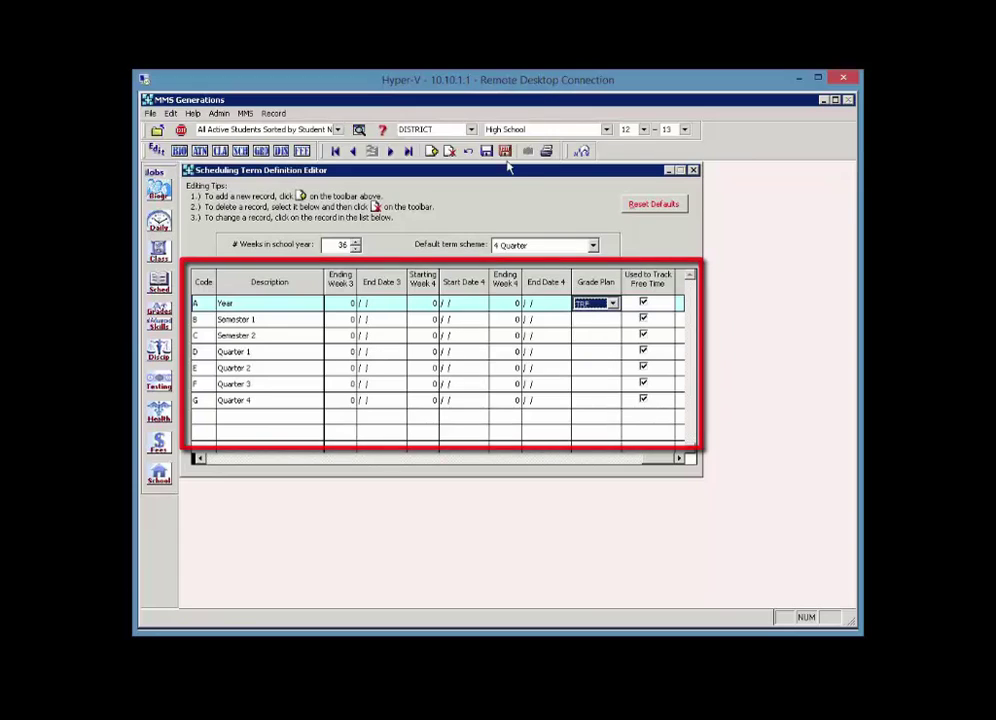
click(693, 170)
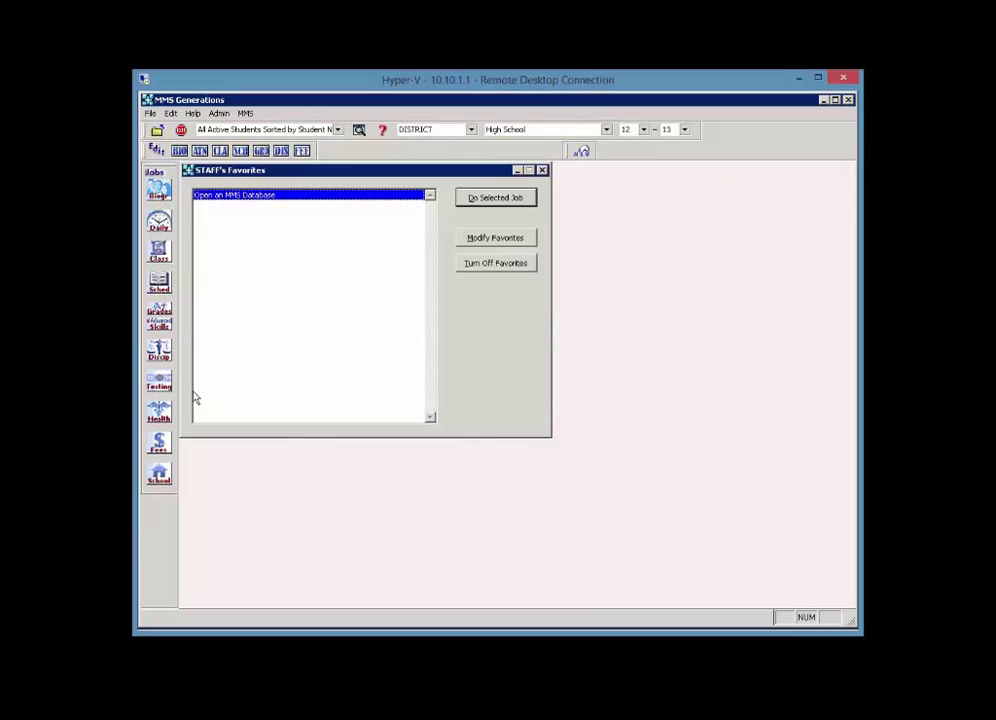
Step: Preview the Grade Schemes Listing report for Grade Plans only, examine the TRF and YRP plans, and exit the report
click(159, 316)
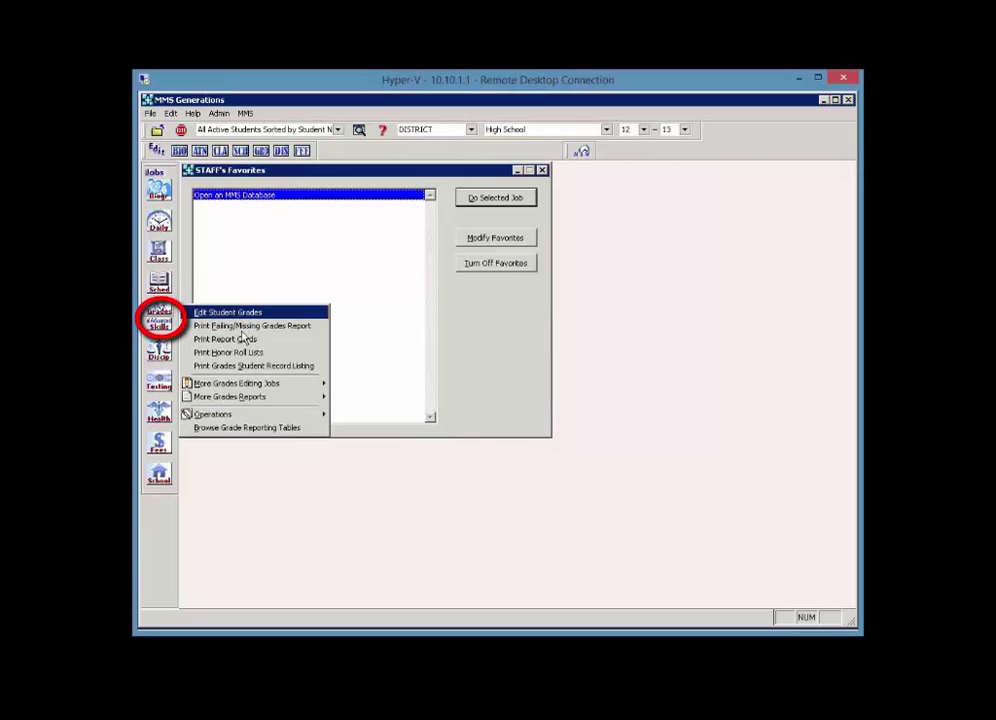
mouse_move(258, 397)
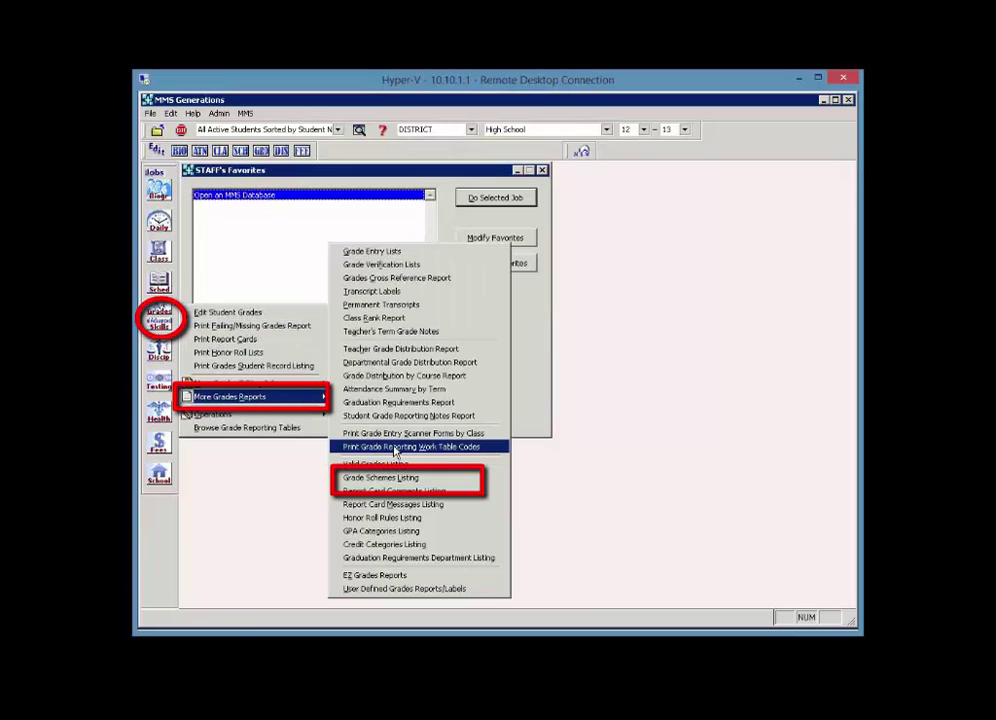
click(411, 481)
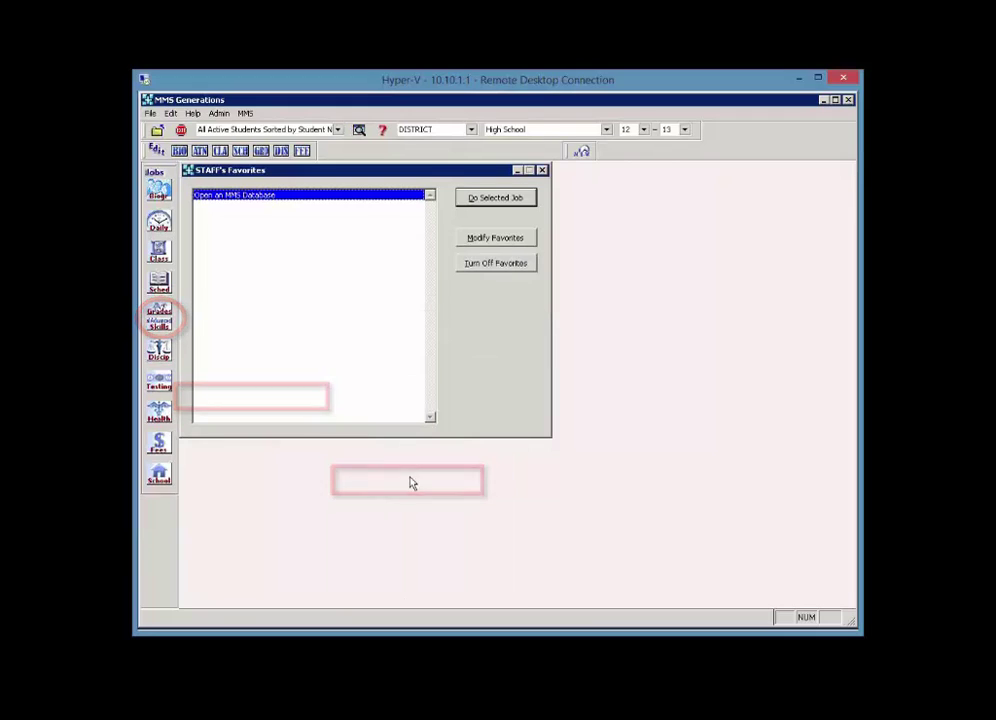
click(241, 205)
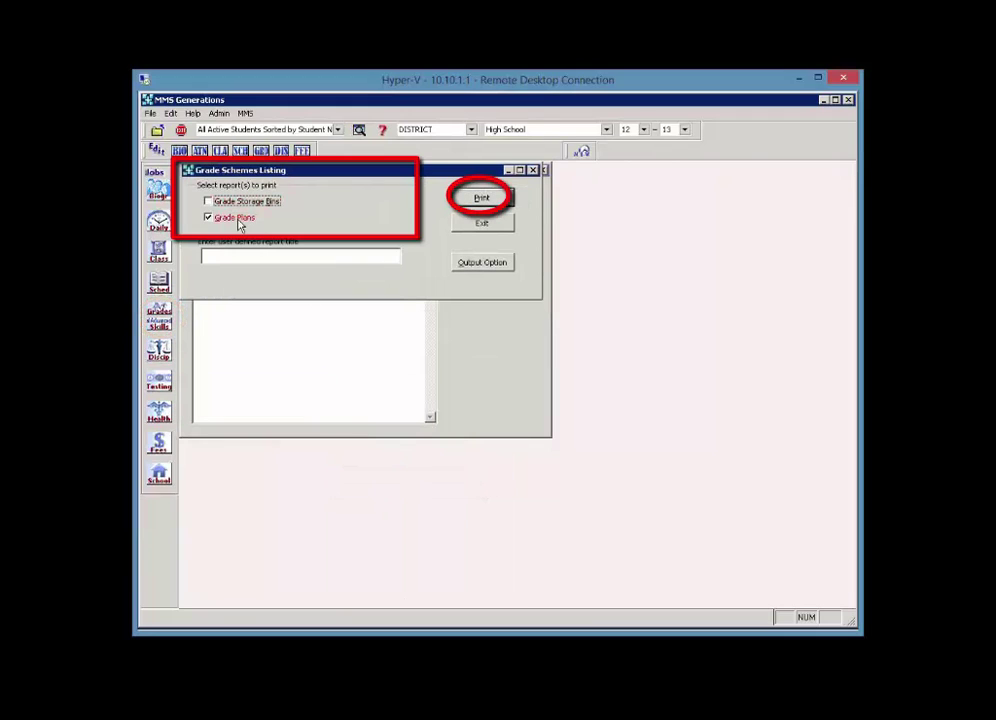
click(490, 198)
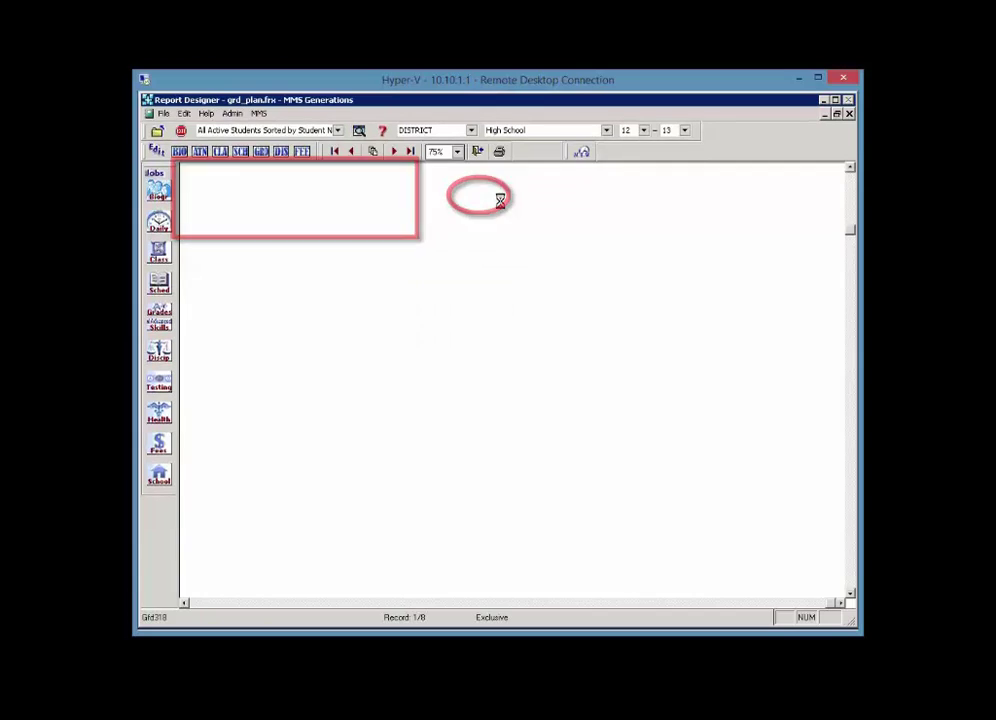
click(438, 447)
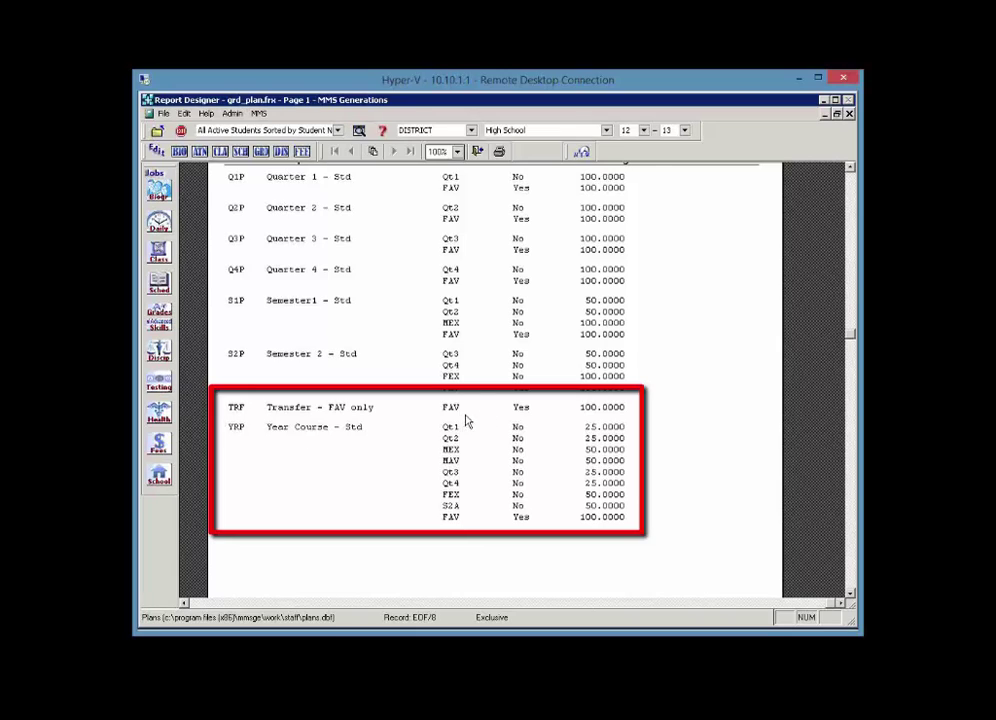
click(477, 152)
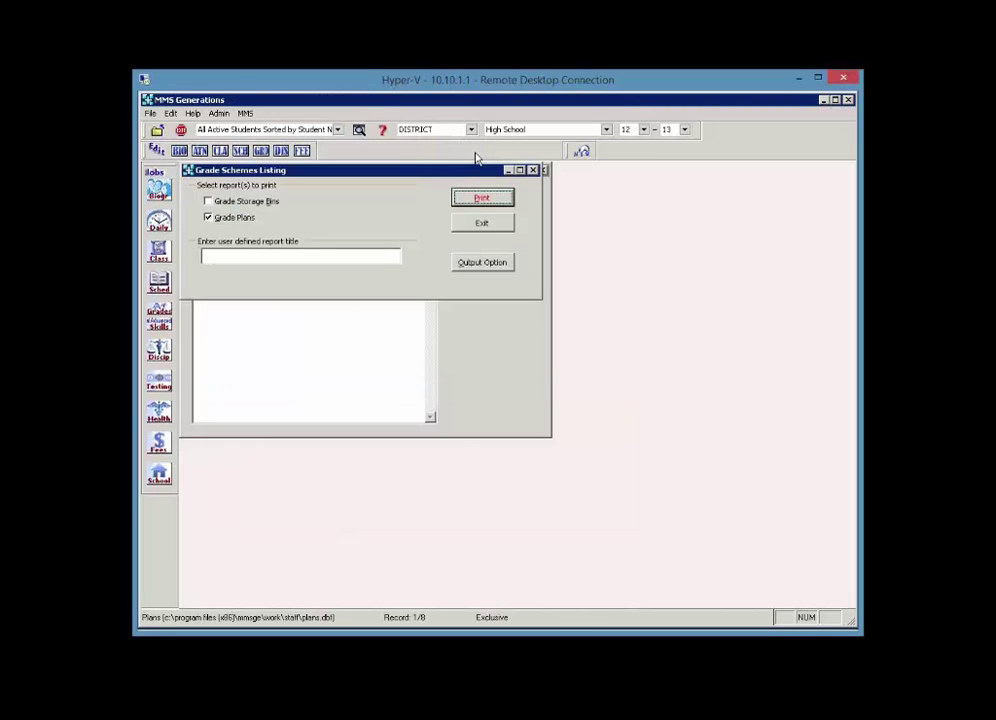
click(469, 224)
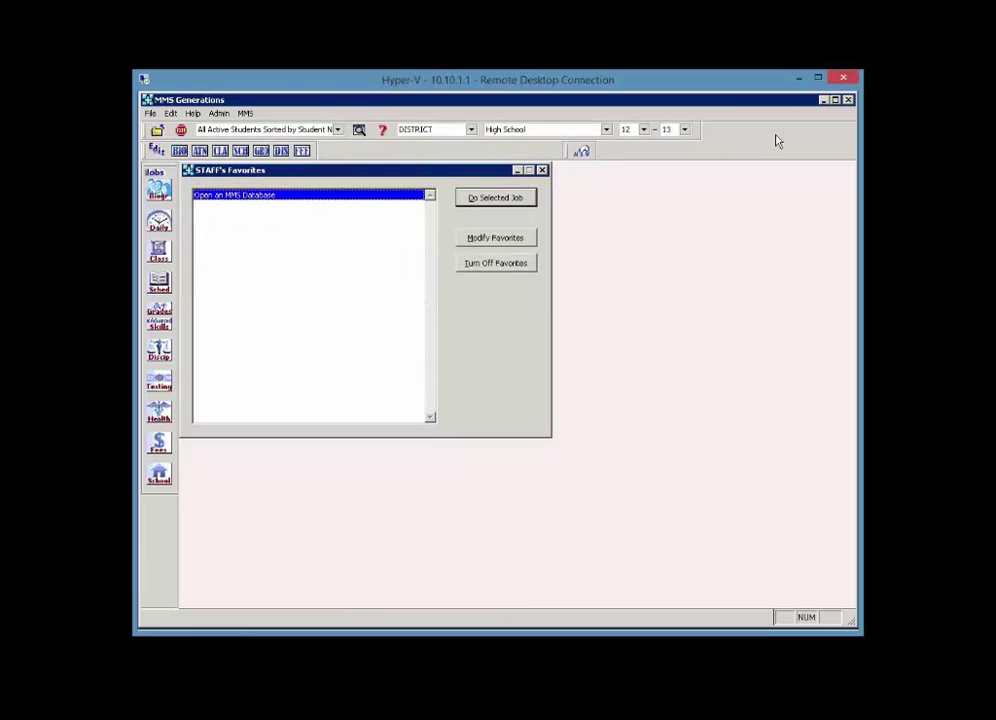
Step: Return to the MMS Staff Portal and add a new transfer course for the student's 12-13 year
click(800, 80)
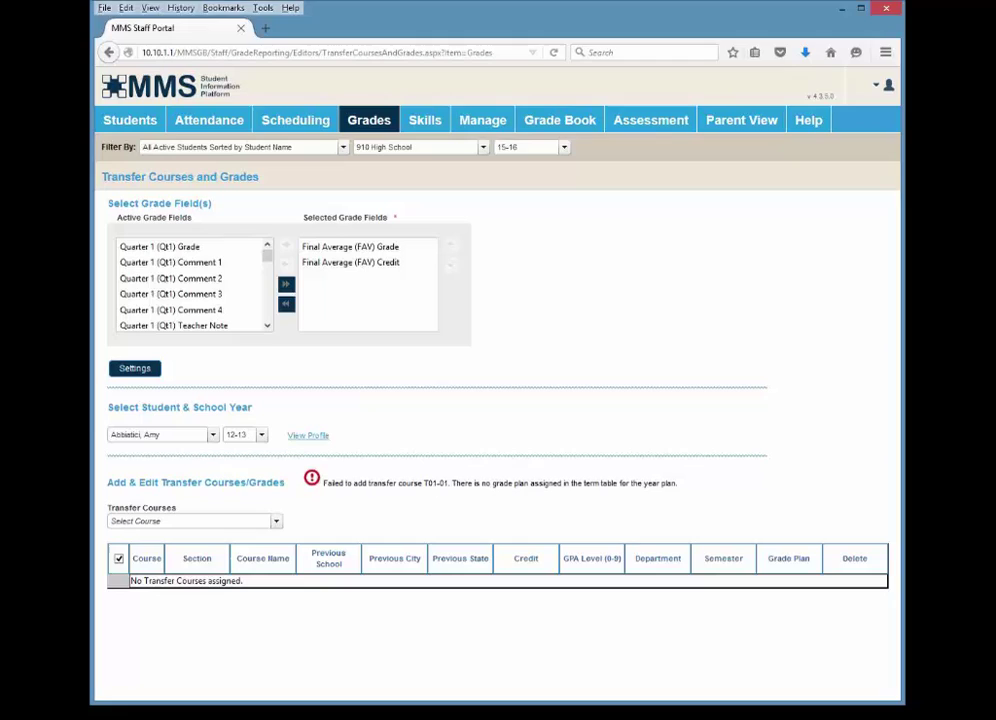
click(276, 522)
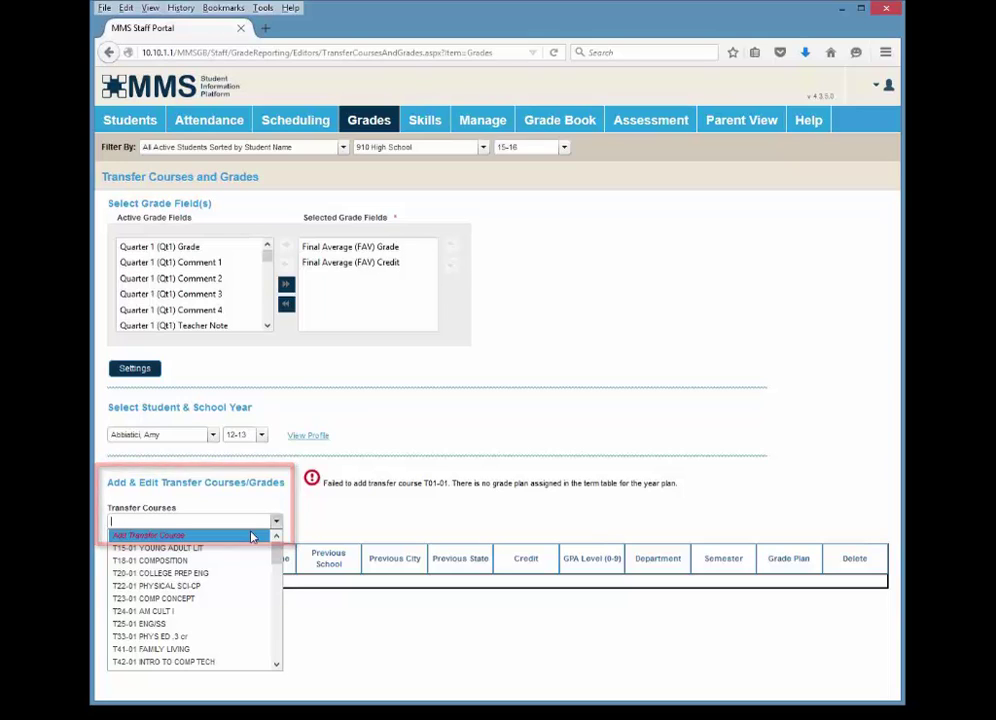
click(251, 537)
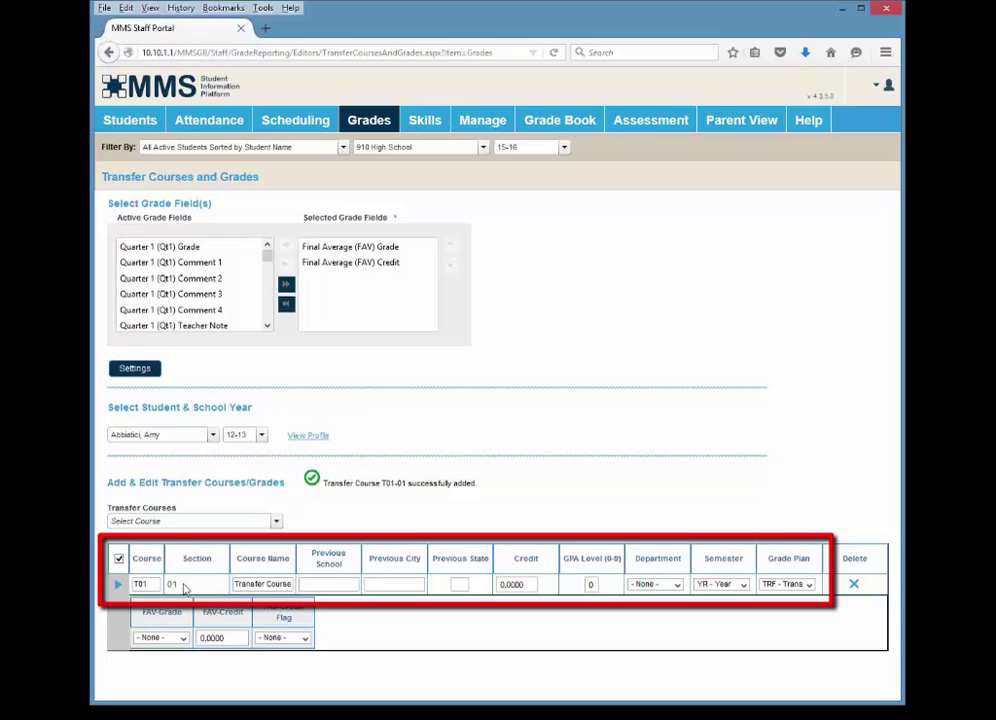
Step: Rename the new T01 transfer course to T-Pre-Algebra 8th
triple_click(240, 585)
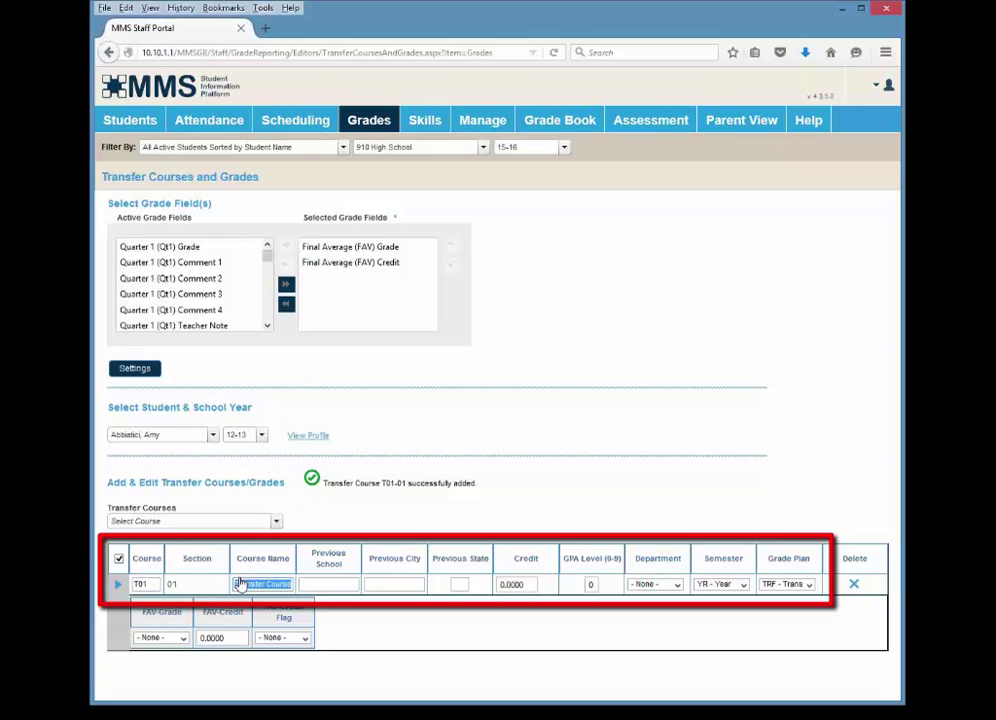
key(BackSpace)
text(Pre-Al)
text(gebra)
text( 8th)
text( G)
click(325, 580)
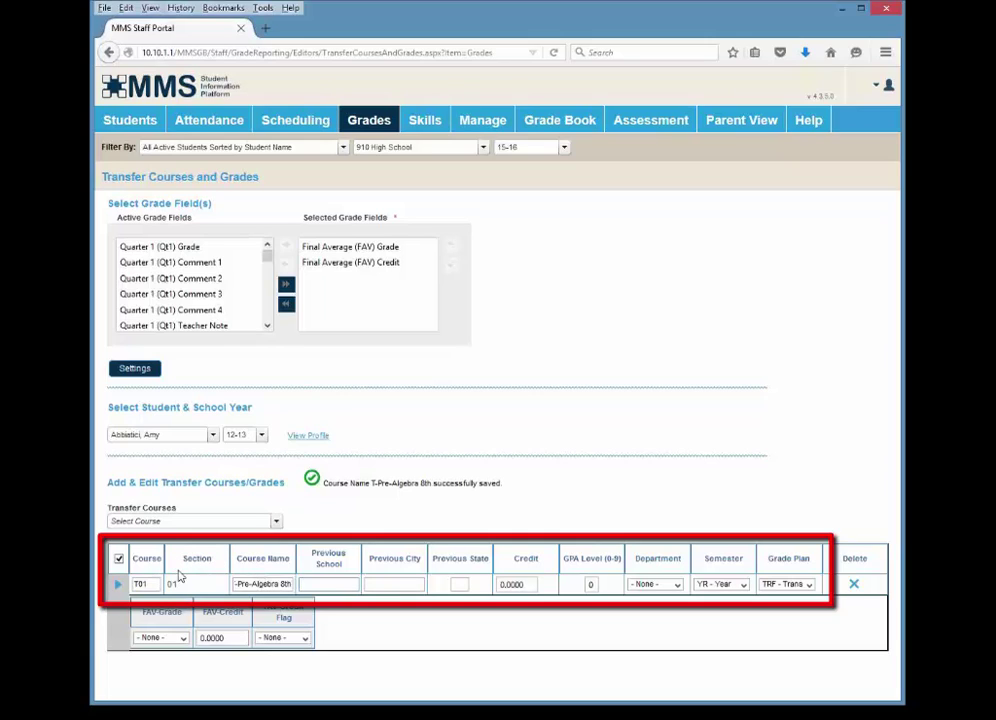
Step: Enter Middle School as the course's previous school, with previous city New York and previous state NY
click(322, 584)
text(Middle School)
key(Tab)
text(N)
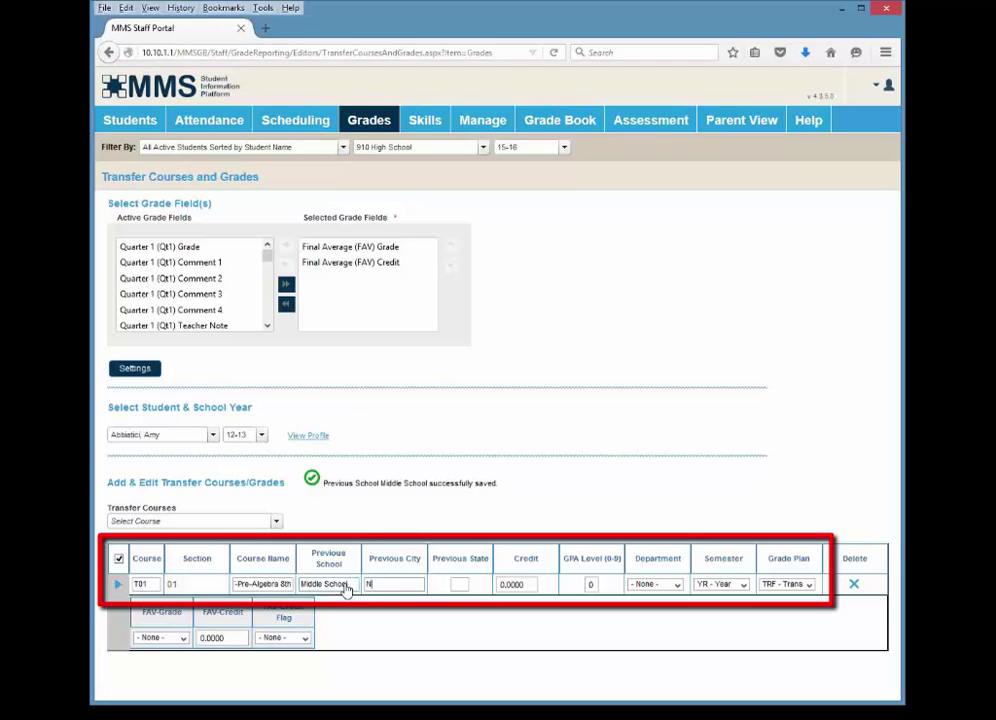
text(ew York)
key(Tab)
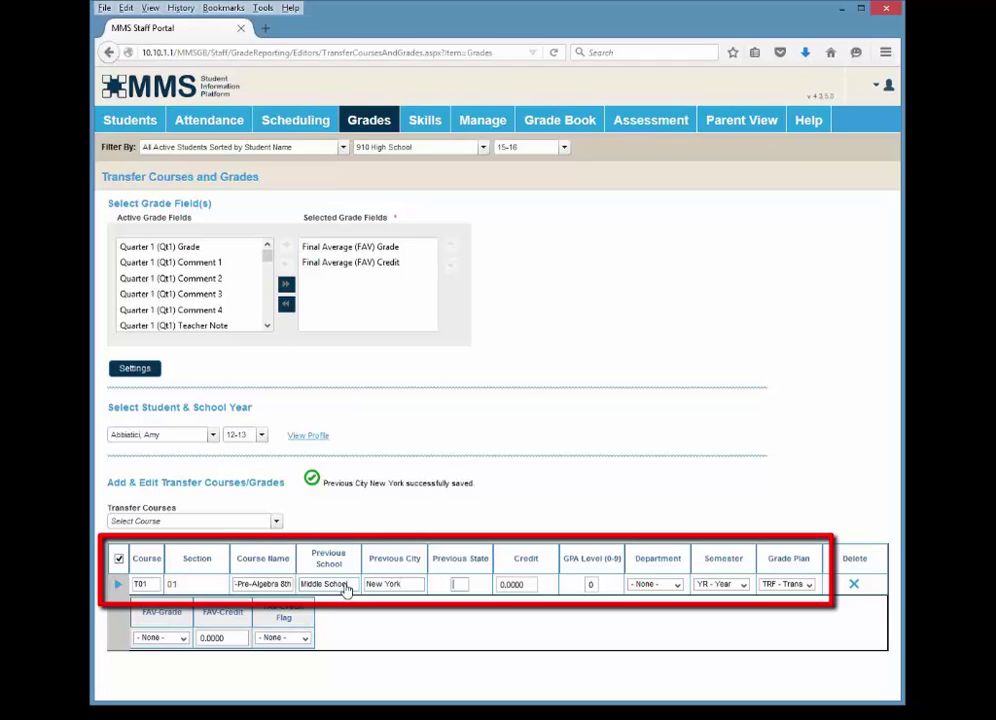
text(NY)
key(Tab)
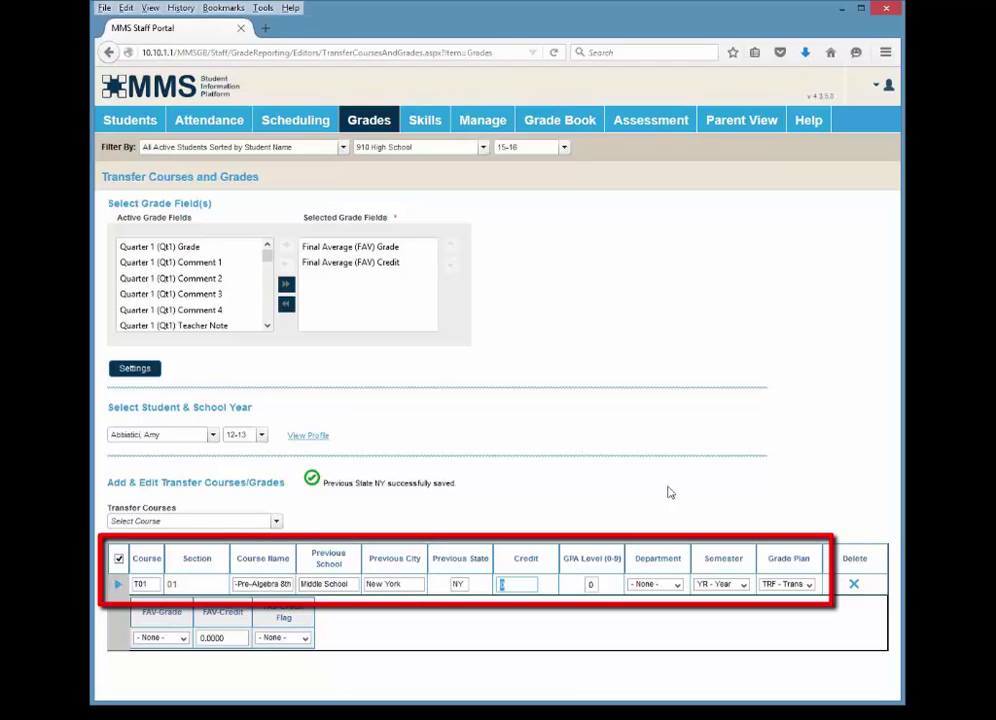
Step: Set the Pre-Algebra course's credit to 1.0 and its department to 04 - Mathematics
text(1.0)
key(Tab)
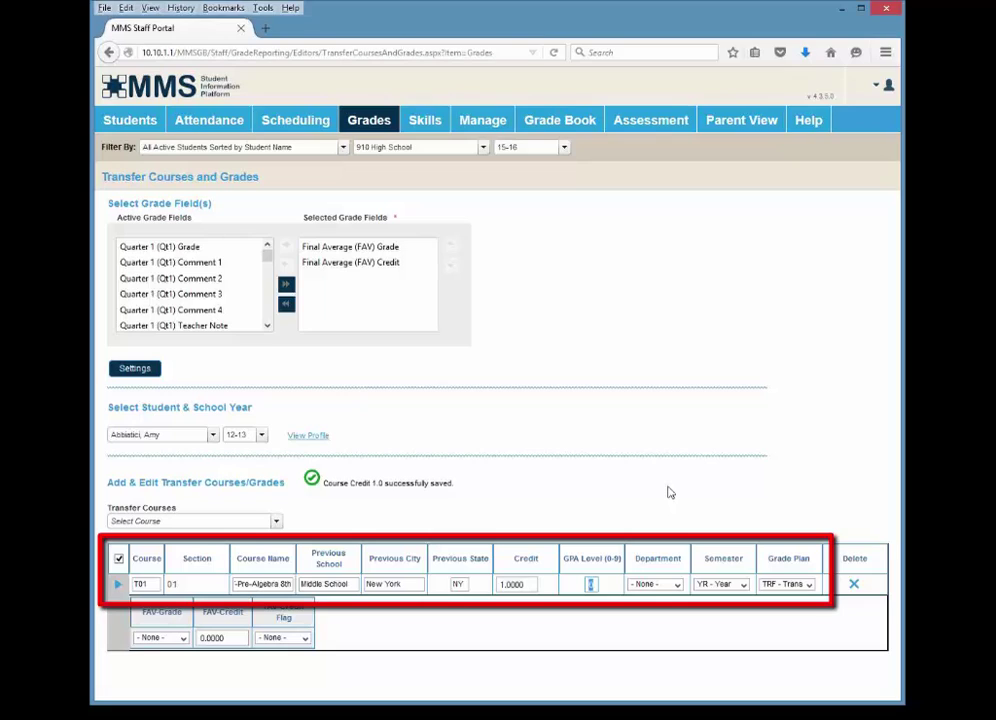
click(676, 580)
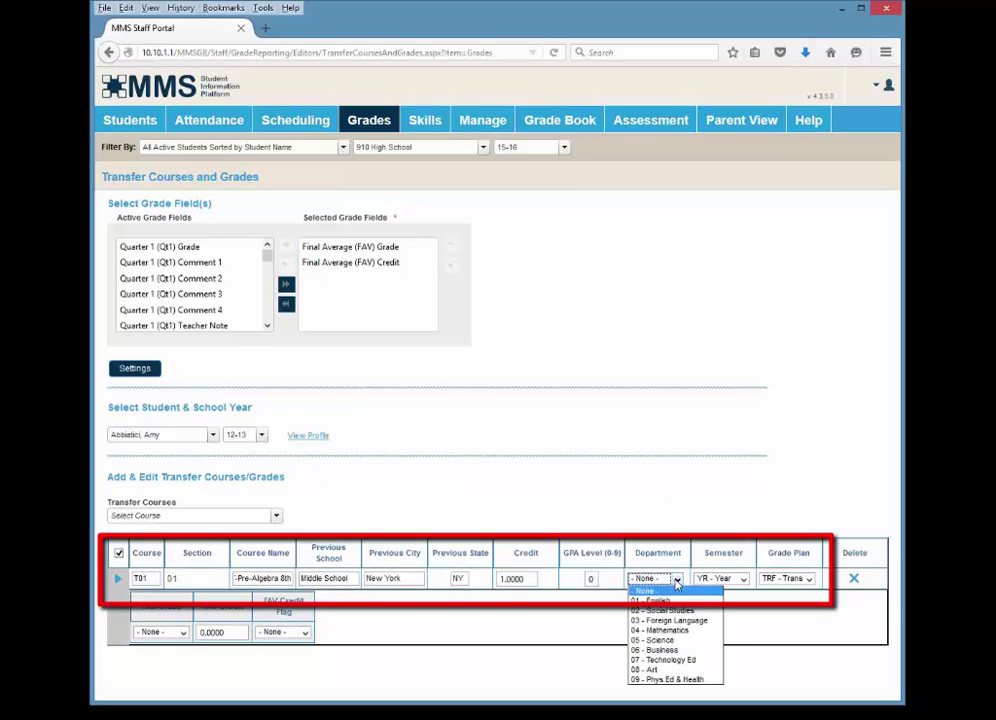
click(666, 630)
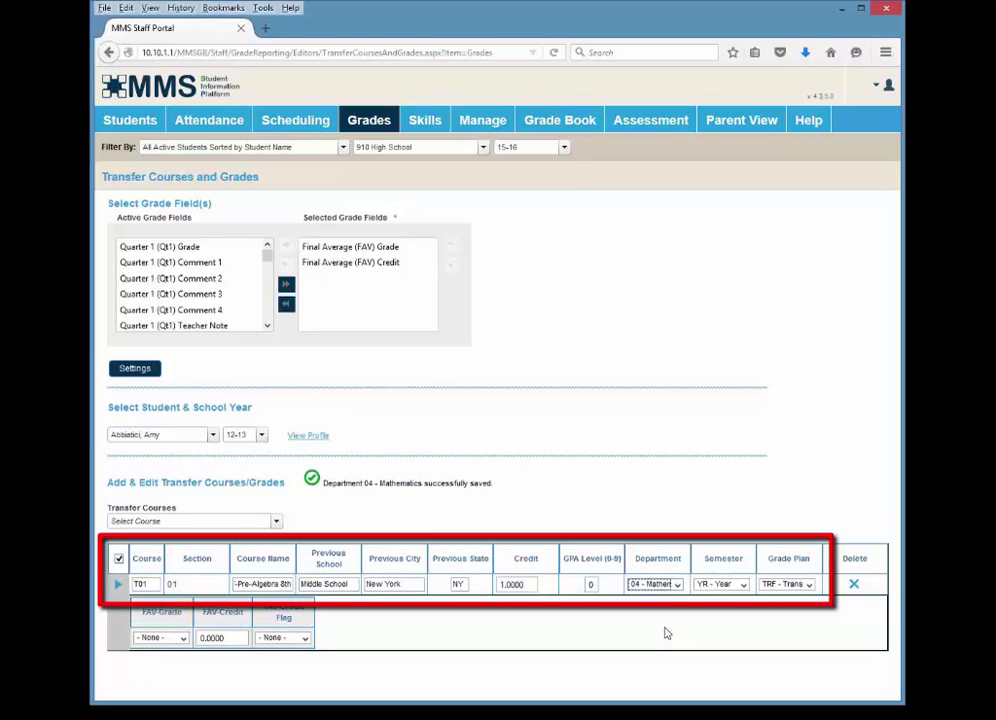
Step: Select YR - Year as the Pre-Algebra course's semester and TRF - Transfer - FAV only as its grade plan
click(744, 586)
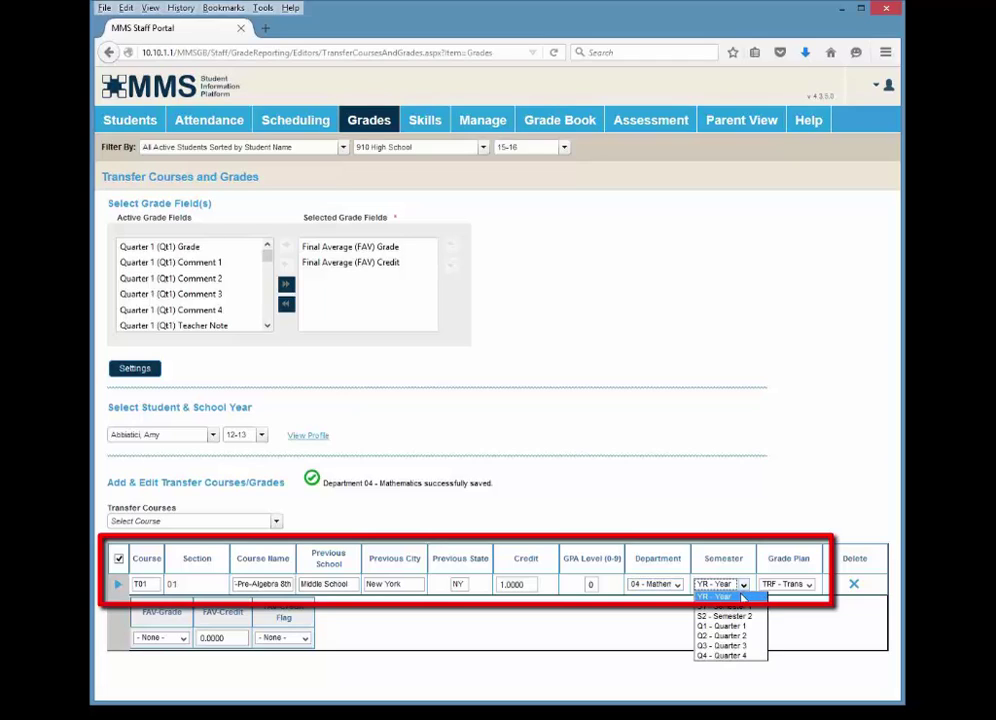
click(741, 597)
click(809, 586)
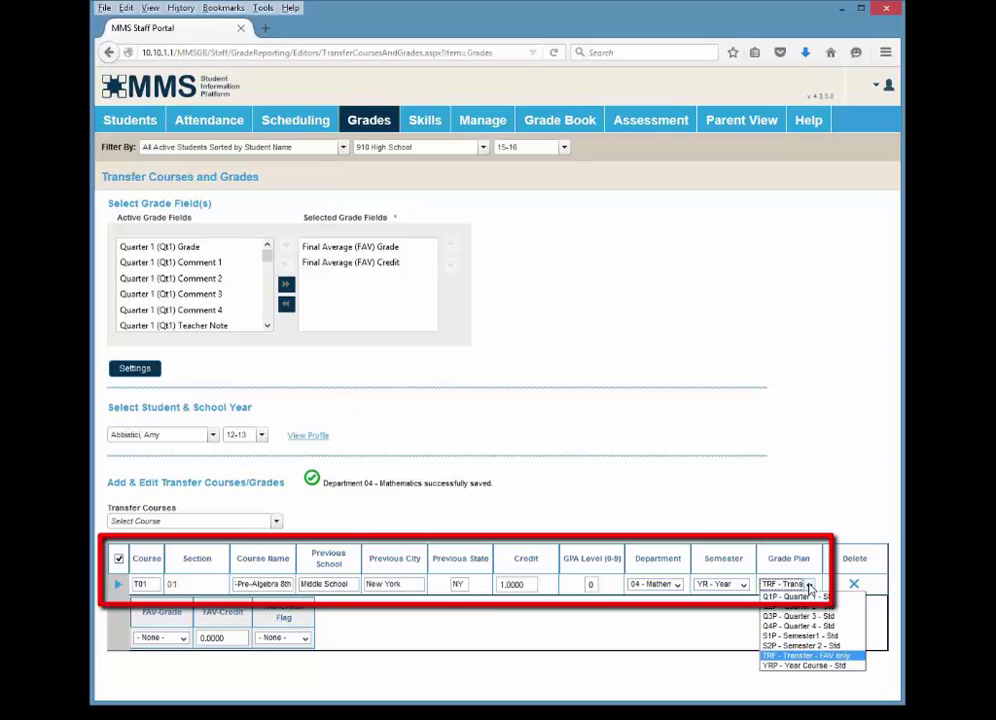
click(805, 656)
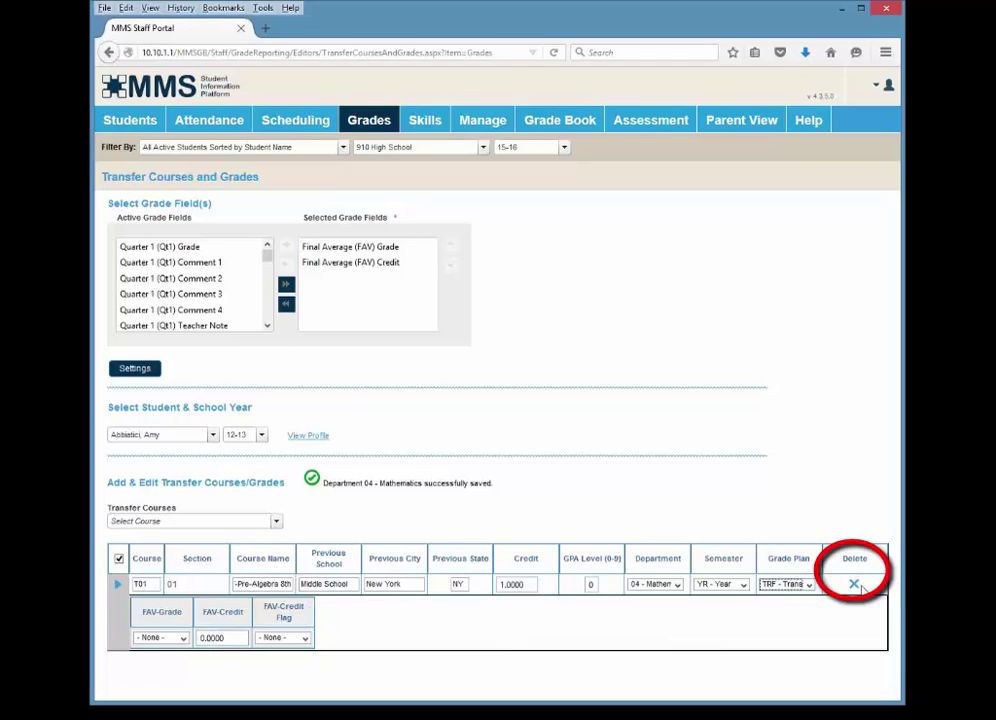
Step: Record the Pre-Algebra course's final results with FAV-Grade A-, FAV-Credit 1 and FAV-Credit Flag M - Manual
click(183, 639)
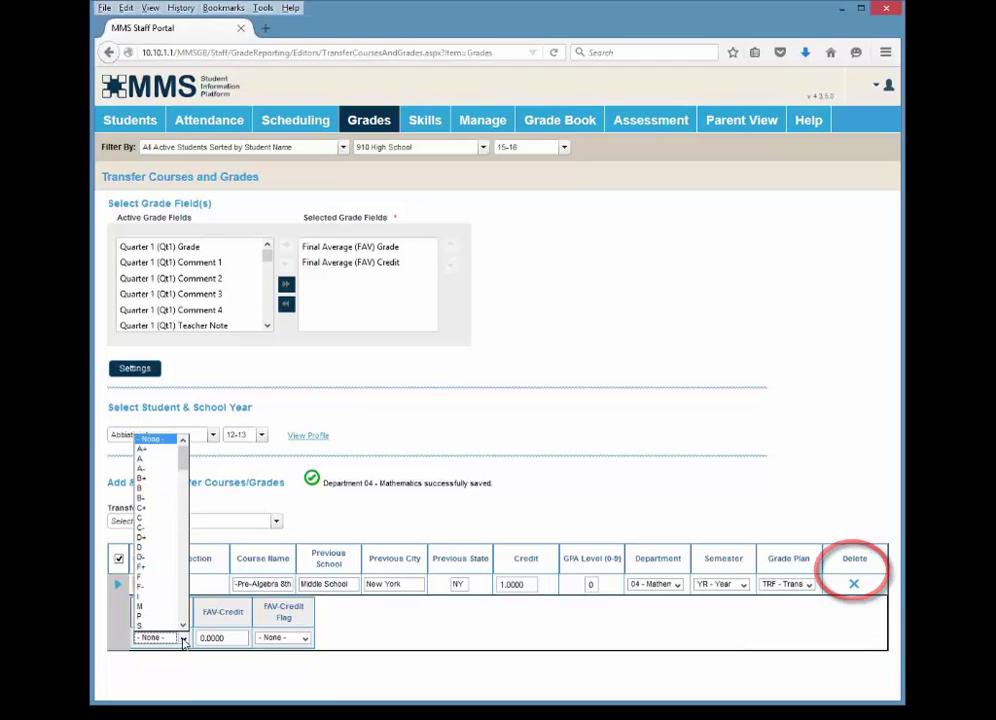
click(170, 469)
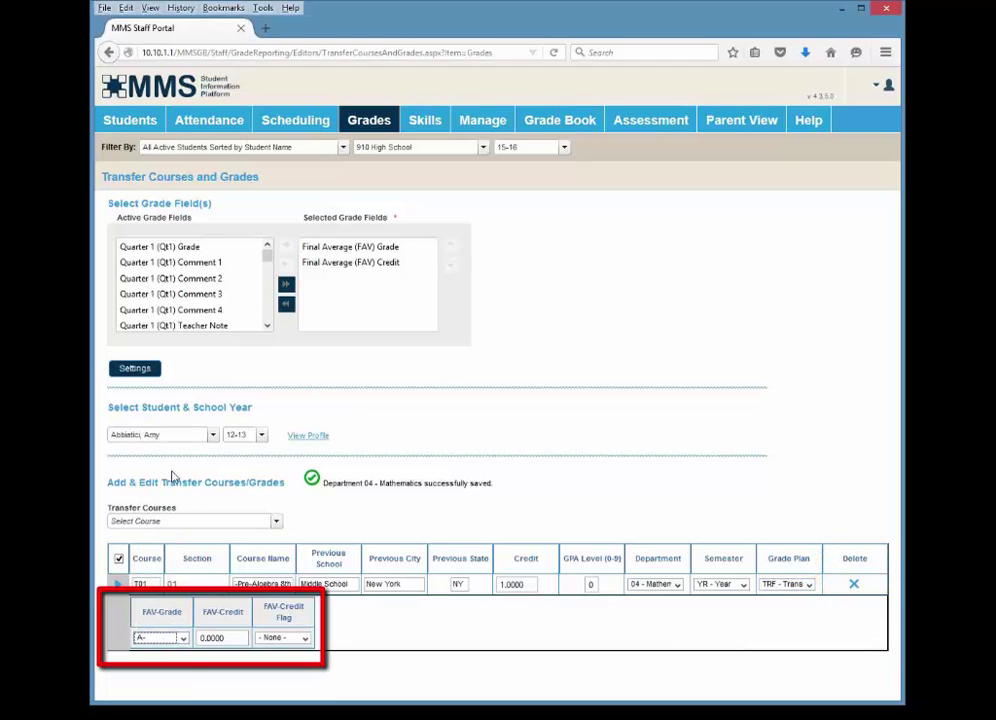
click(240, 639)
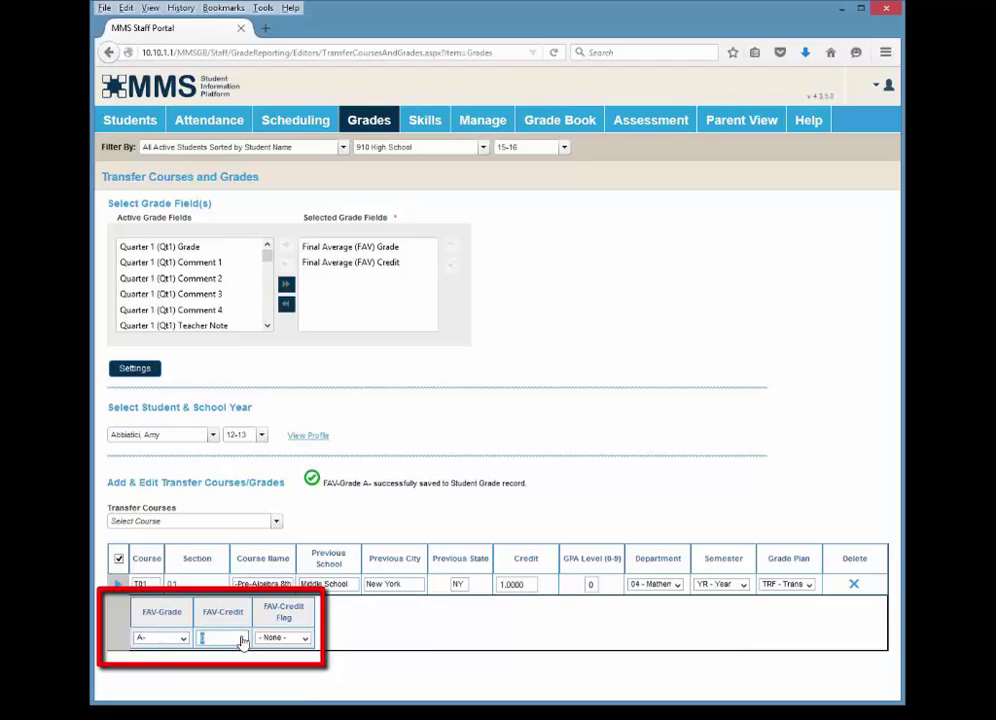
text(1)
key(Tab)
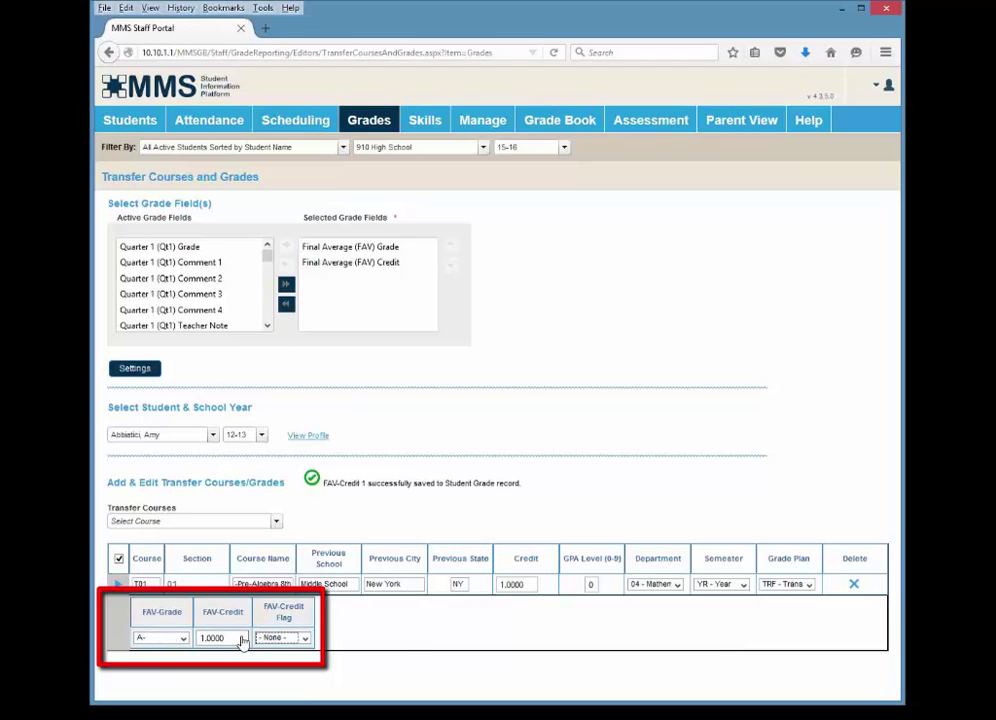
click(306, 639)
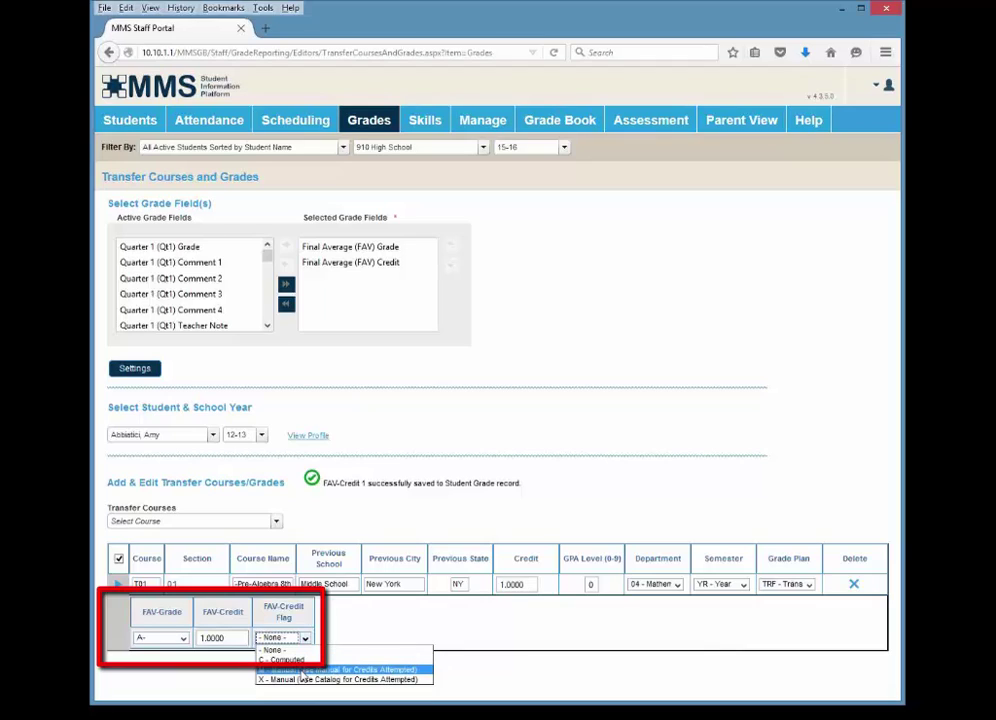
click(301, 670)
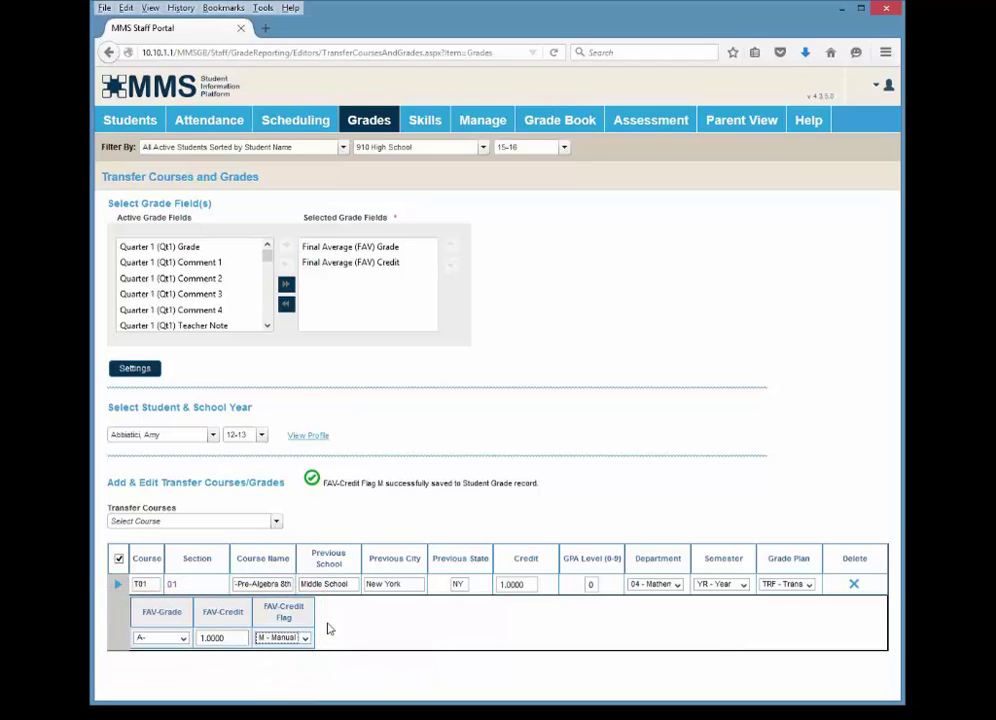